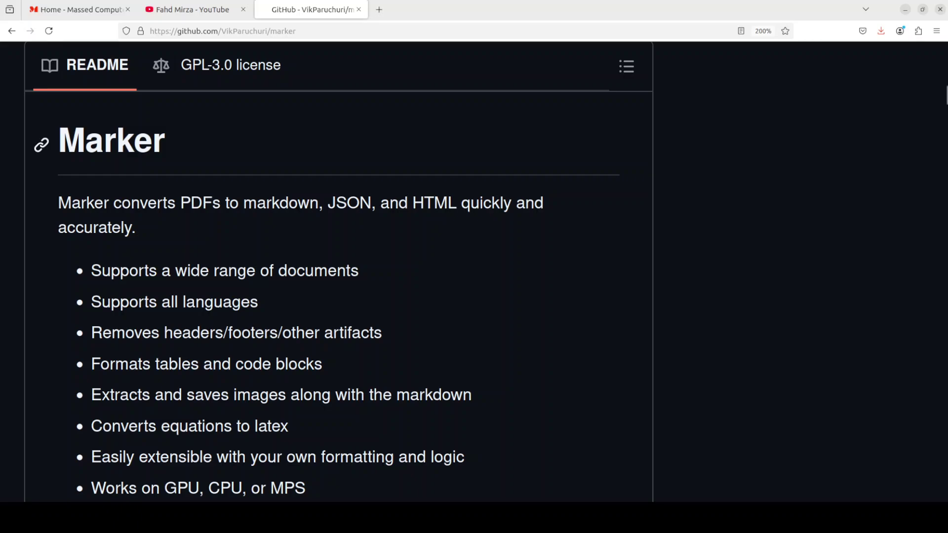
# Look over the Marker GitHub repository, the YouTube channel's search results for marker, and the Massed Compute home page
pyautogui.hotkey('ctrl', '0')
pyautogui.click(192, 9)
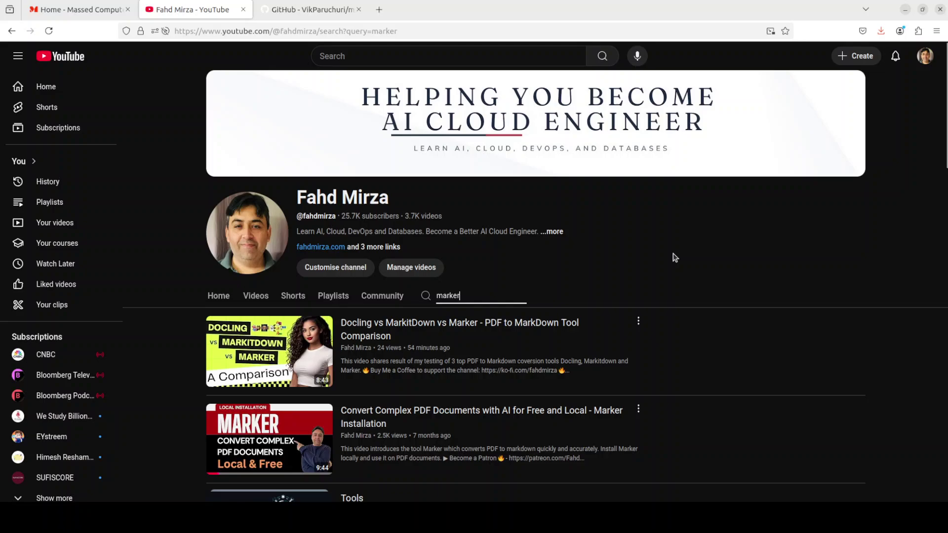
pyautogui.click(322, 8)
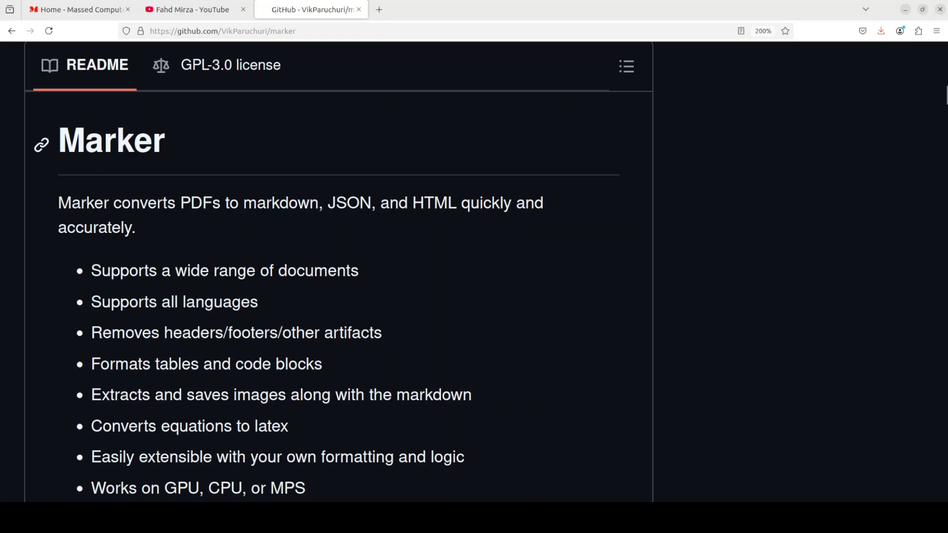
pyautogui.click(79, 9)
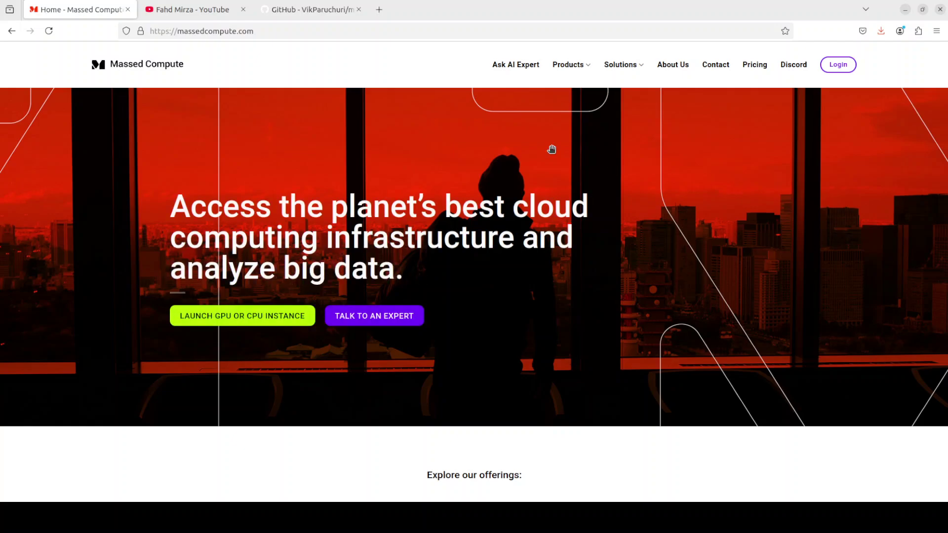
# Switch to the terminal and check the GPU status with nvidia-smi
pyautogui.hotkey('alt', 'Tab')
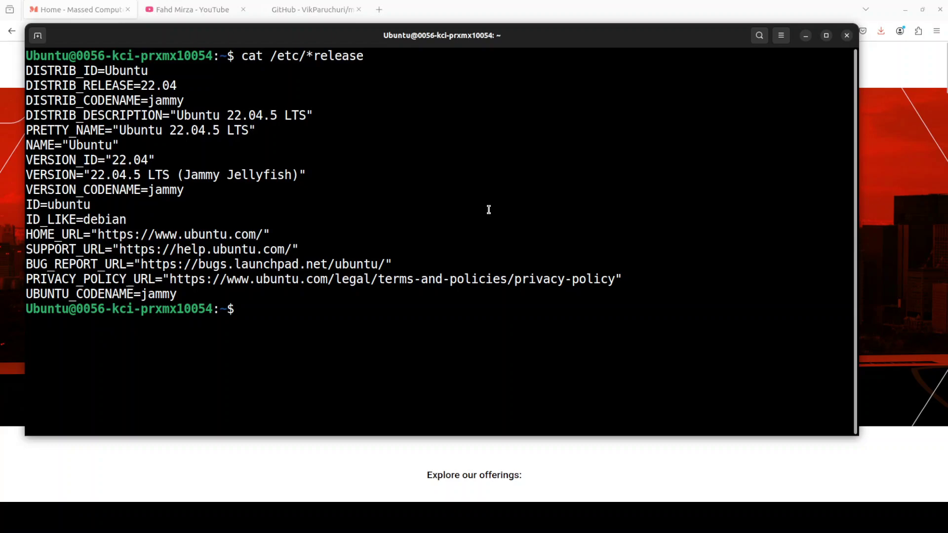
pyautogui.press('Up')
pyautogui.press('Up')
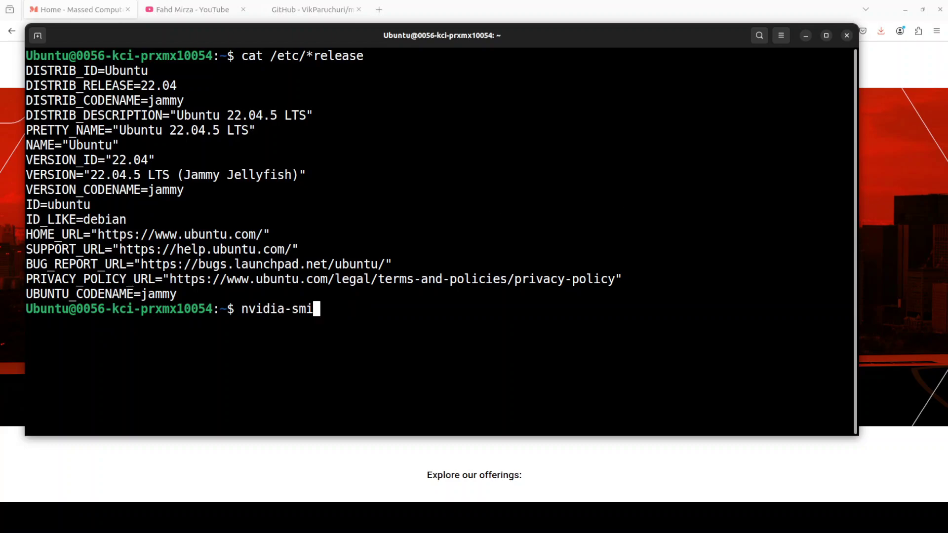
pyautogui.press('Return')
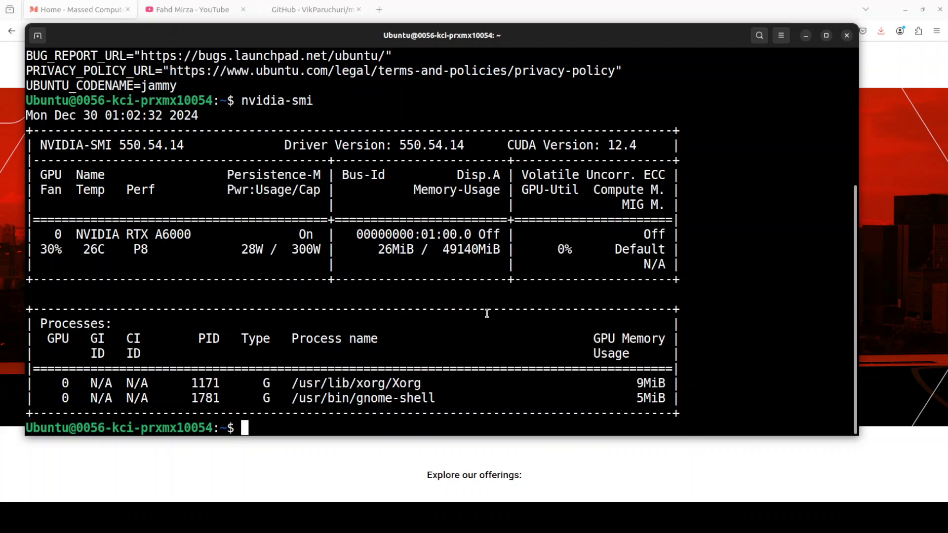
# Create and activate a conda environment named ai with Python 3.11
pyautogui.rightClick(417, 284)
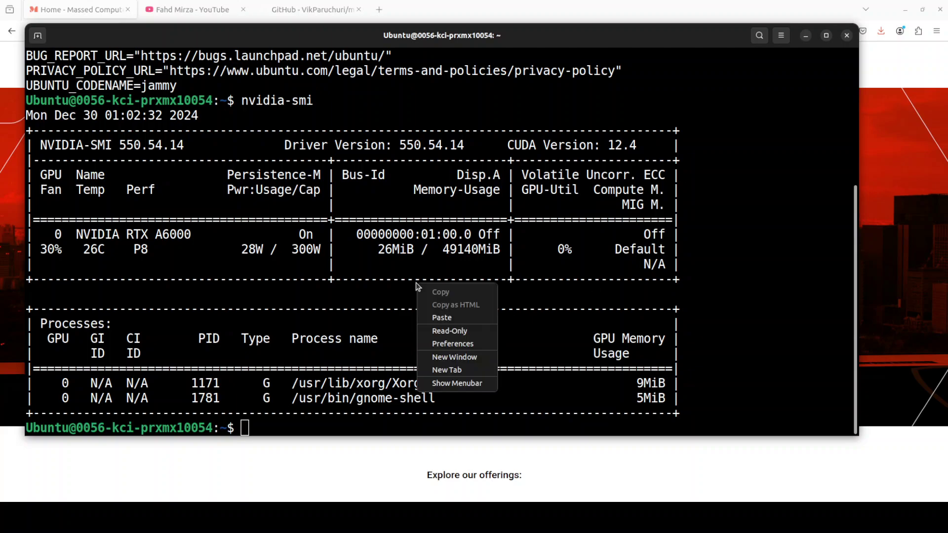
pyautogui.click(454, 319)
pyautogui.press('Return')
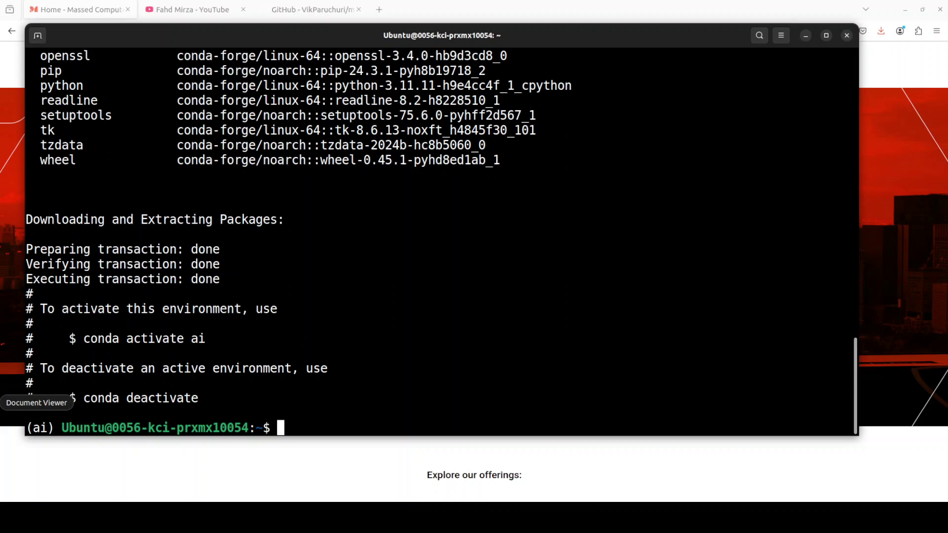
# Install gcc_linux-64, gxx_linux-64 and cuda from the nvidia channel with conda, plus torch and torchvision with pip, in the ai environment
pyautogui.rightClick(485, 239)
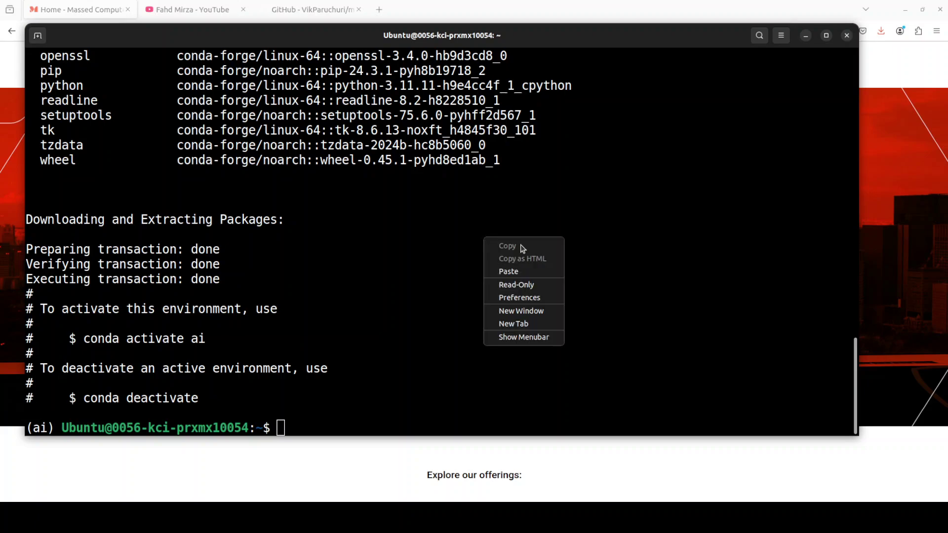
pyautogui.click(529, 269)
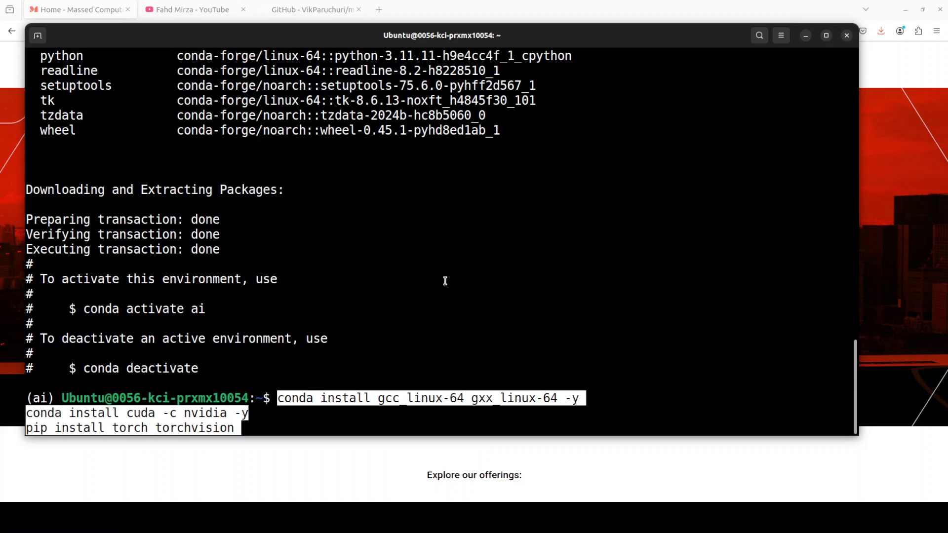
pyautogui.press('Return')
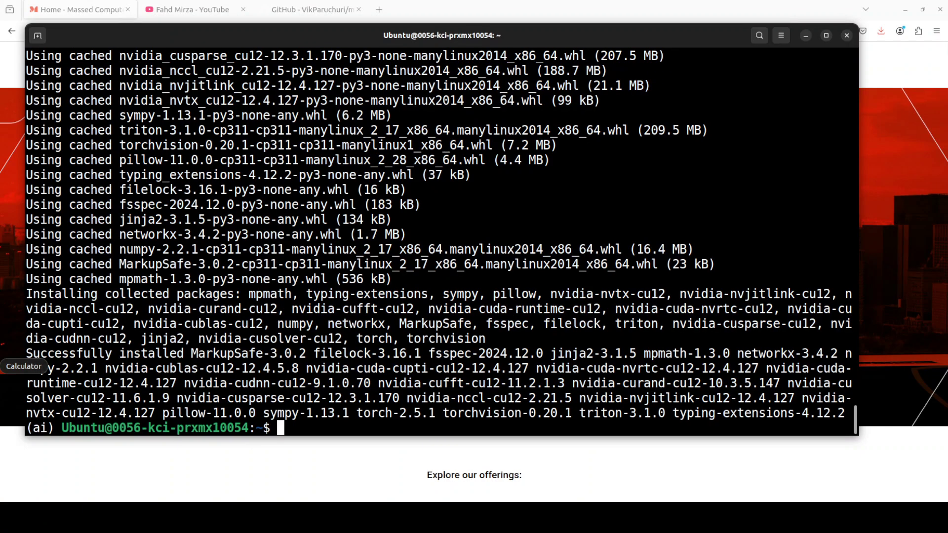
# Install the marker-pdf and streamlit packages with pip in the ai environment
pyautogui.rightClick(568, 213)
pyautogui.click(599, 248)
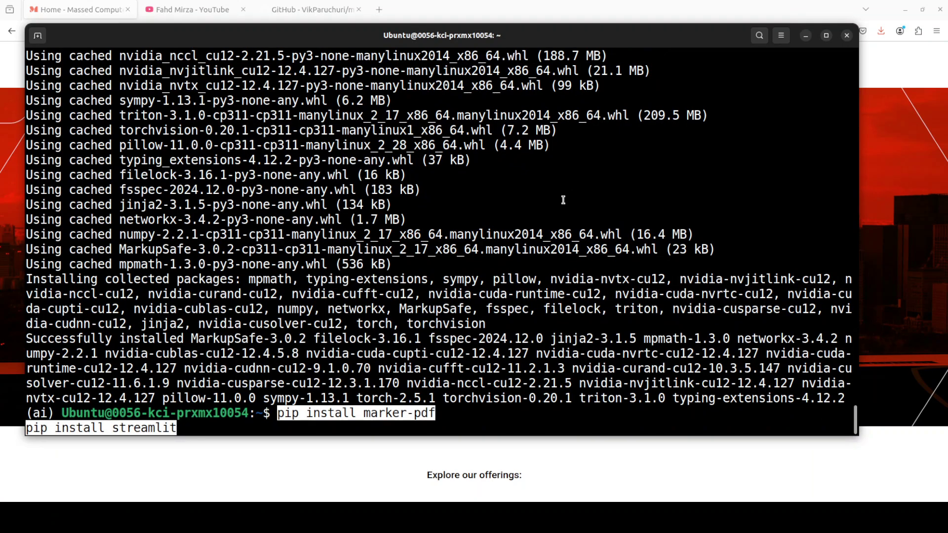
pyautogui.press('Return')
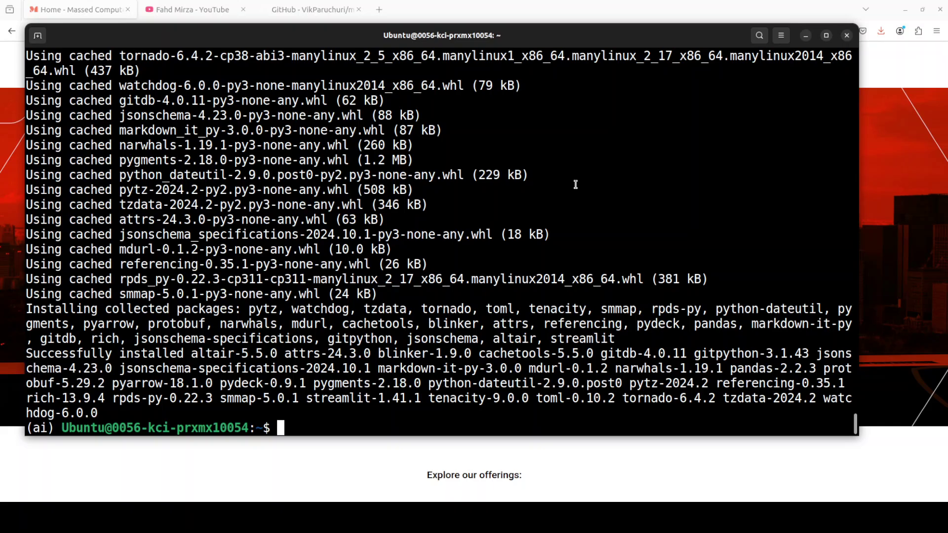
# Clear the terminal and launch Marker's browser interface with the marker_gui command
pyautogui.write('clear')
pyautogui.press('Return')
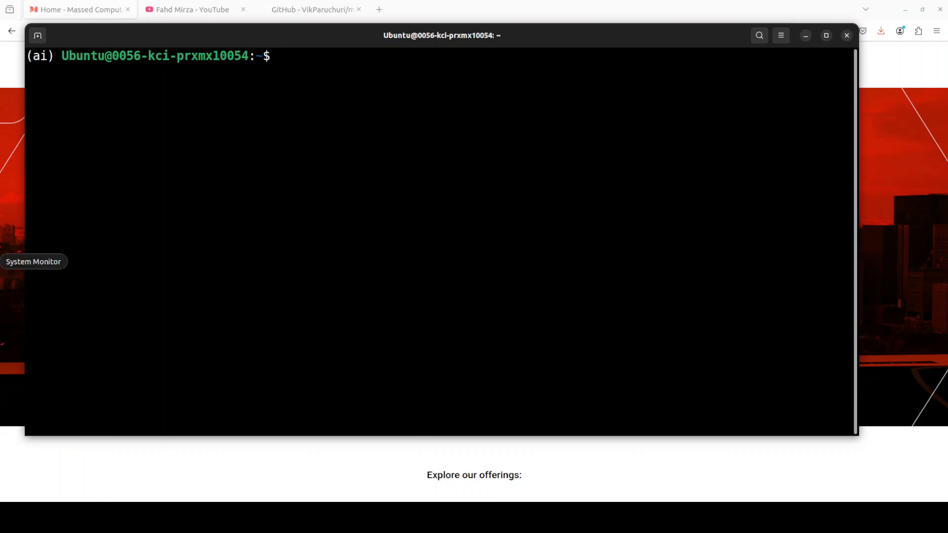
pyautogui.rightClick(339, 105)
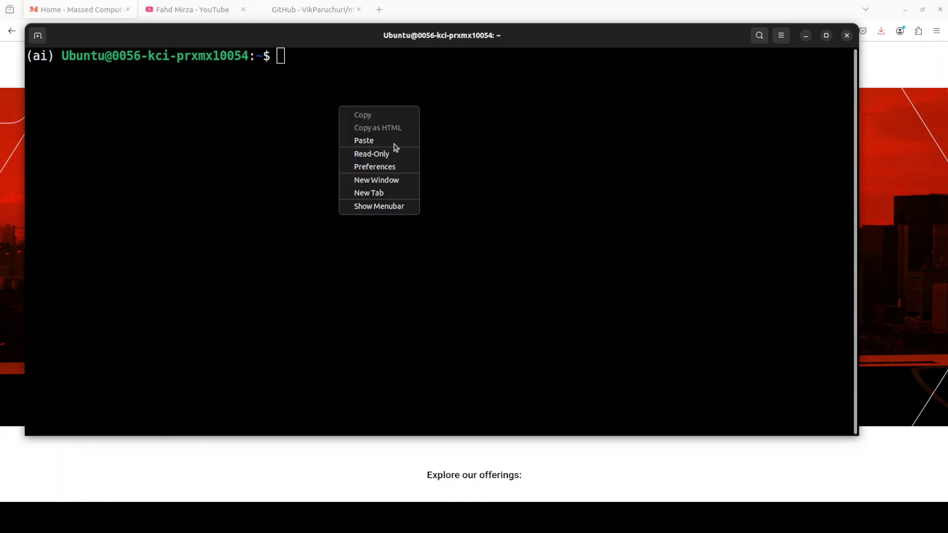
pyautogui.click(419, 142)
pyautogui.press('Return')
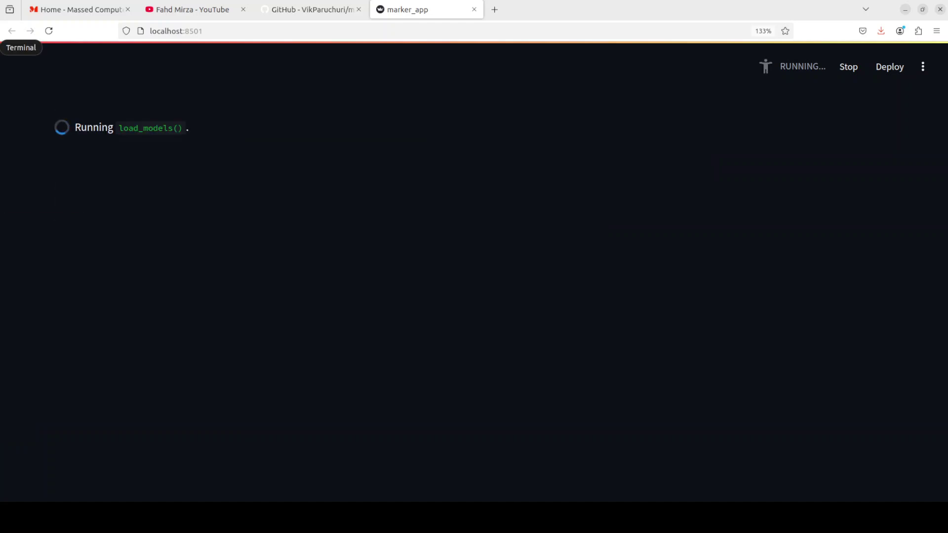
# Check the model download progress in the terminal and return to the Marker app in the browser
pyautogui.click(12, 46)
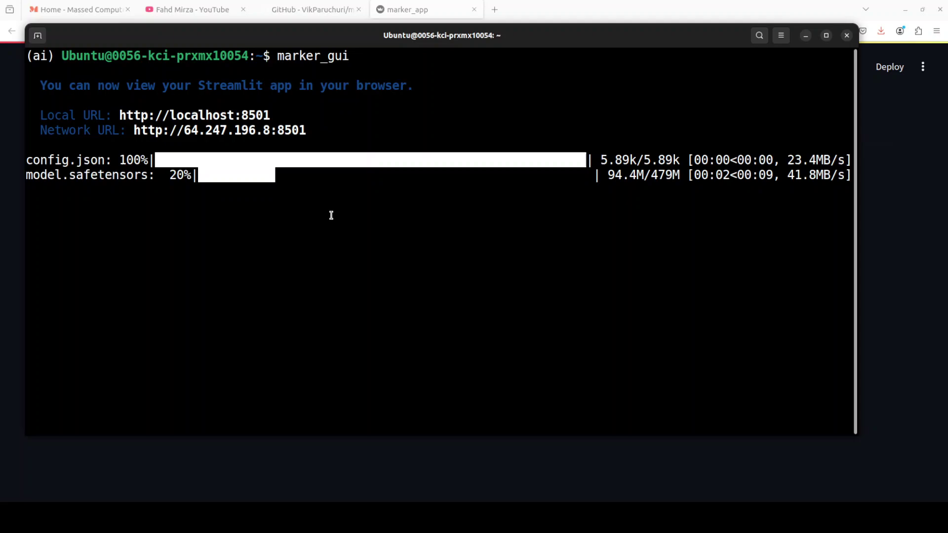
pyautogui.click(806, 35)
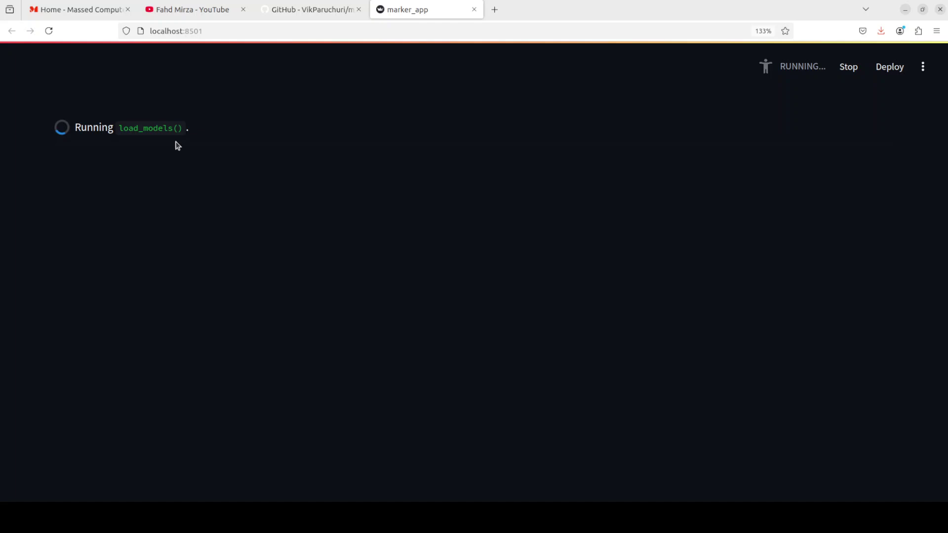
pyautogui.hotkey('alt', 'Tab')
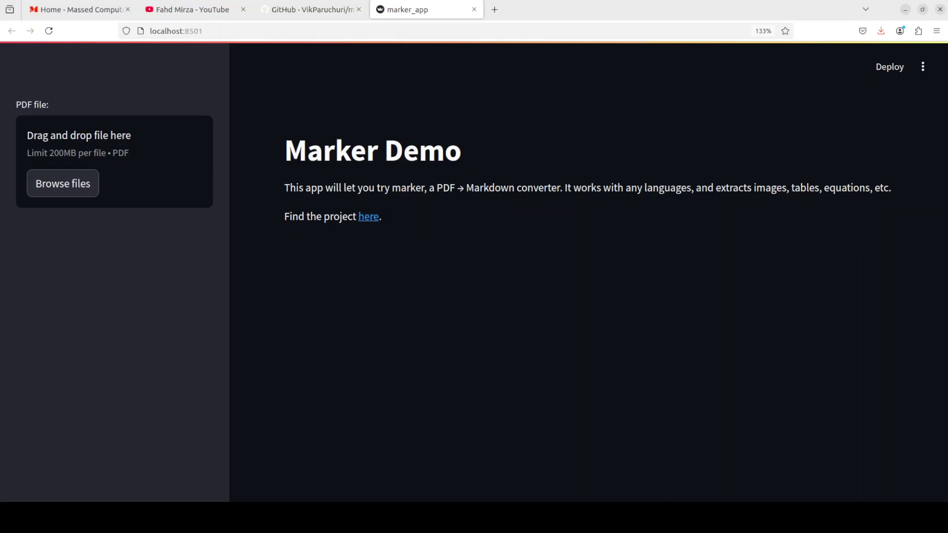
# Check the GPU memory usage with nvidia-smi in a separate terminal window and close that window
pyautogui.click(5, 54)
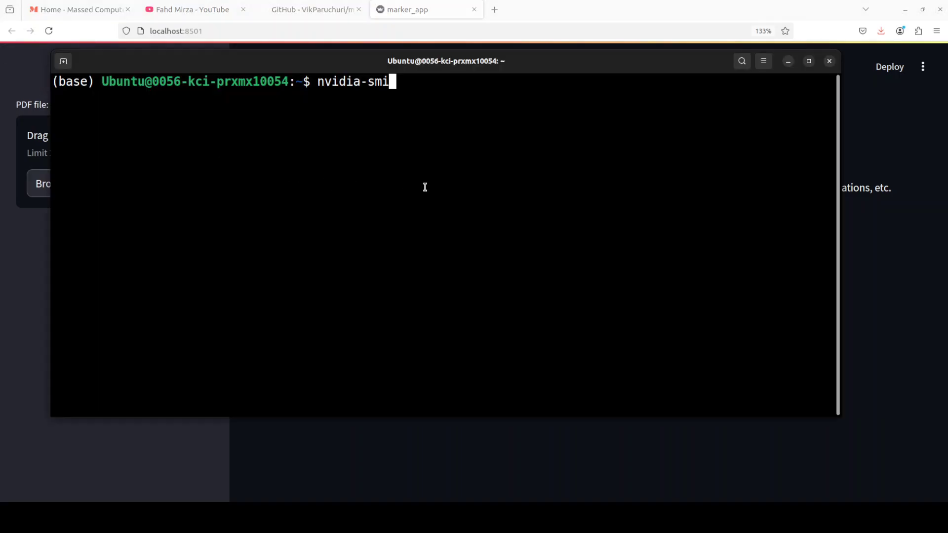
pyautogui.press('Return')
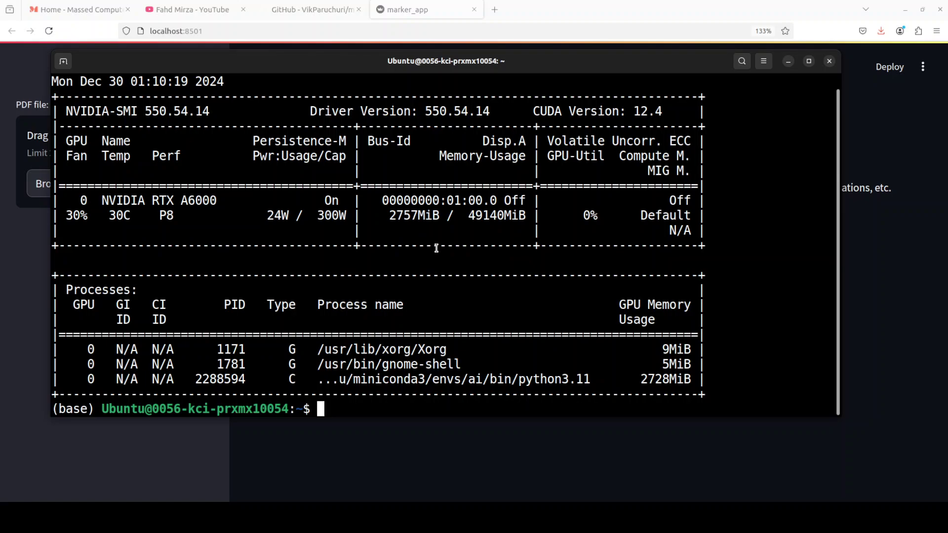
pyautogui.click(829, 61)
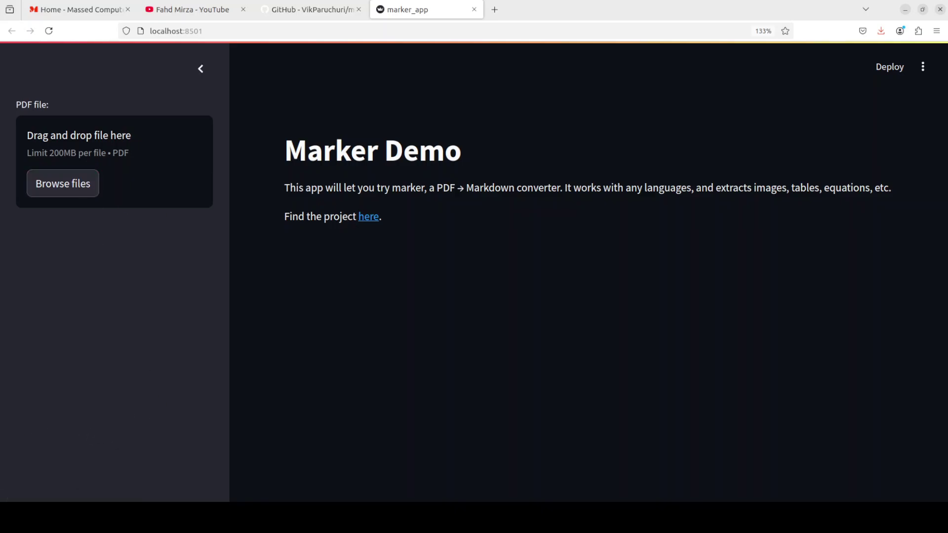
# Switch to the document viewer and read through docling.pdf, from the title page to its final pages
pyautogui.click(2, 402)
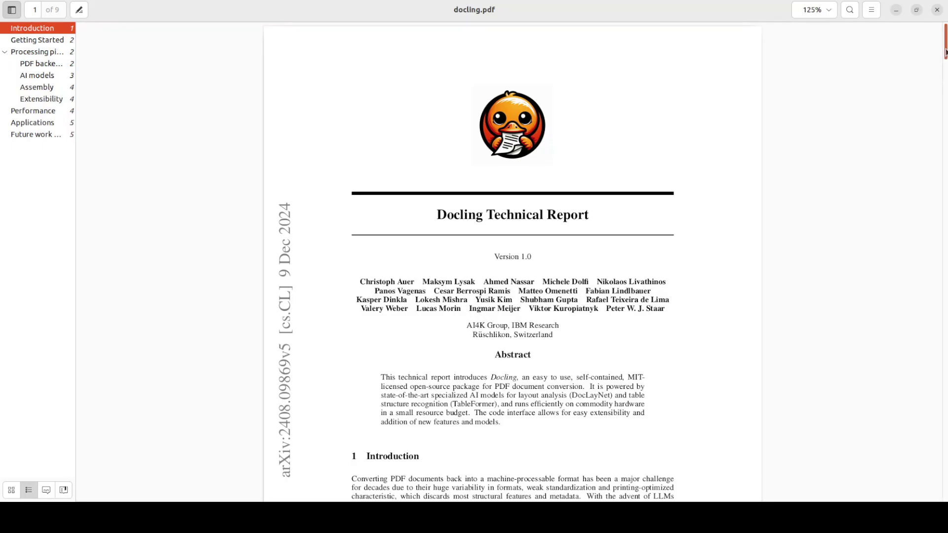
pyautogui.moveTo(945, 52); pyautogui.dragTo(946, 119)
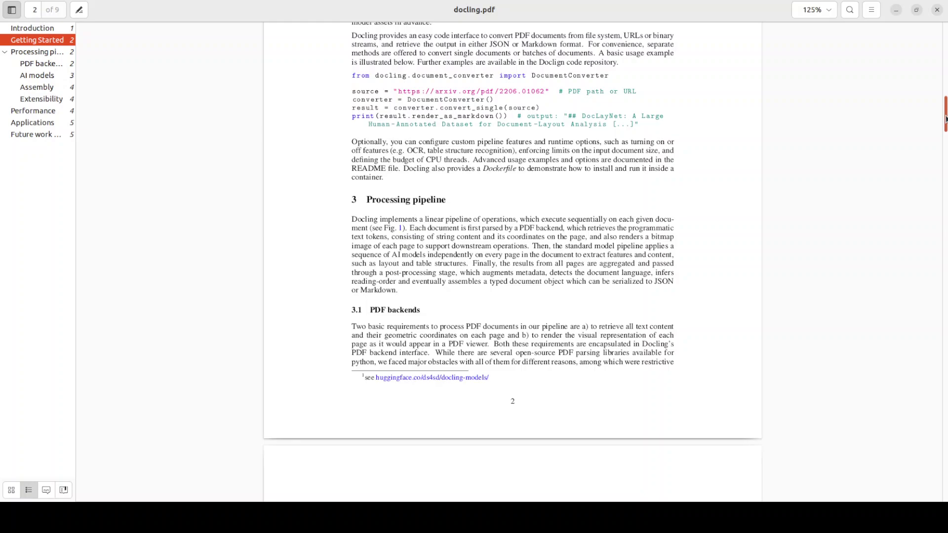
pyautogui.moveTo(946, 120); pyautogui.dragTo(943, 269)
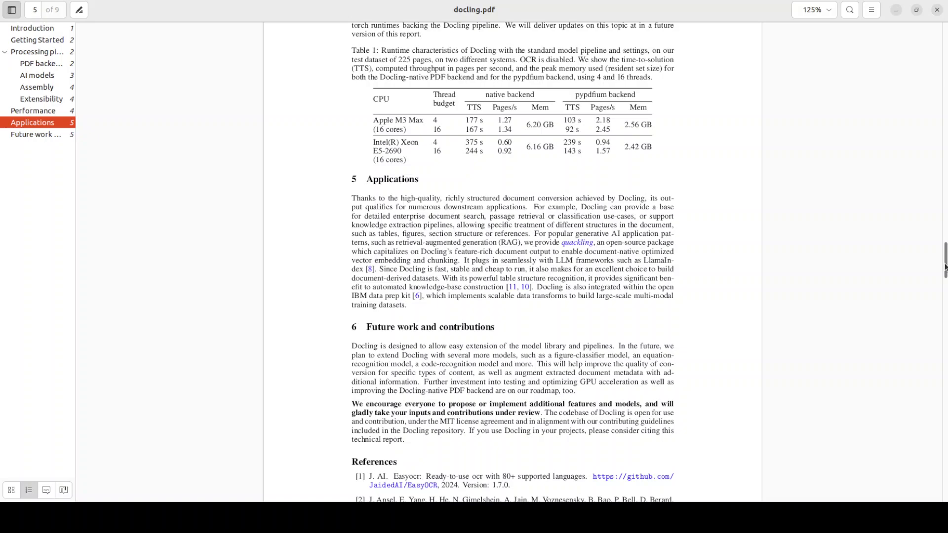
pyautogui.moveTo(944, 268); pyautogui.dragTo(944, 385)
pyautogui.scroll(1, 942, 230)
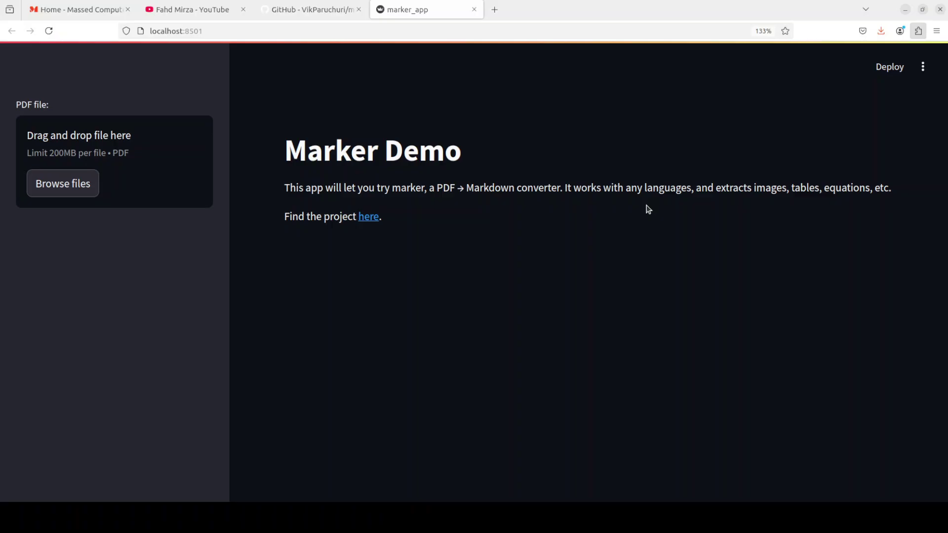
# Upload docling.pdf from the myfiles/mypdf folder in the home directory to the Marker app
pyautogui.click(65, 186)
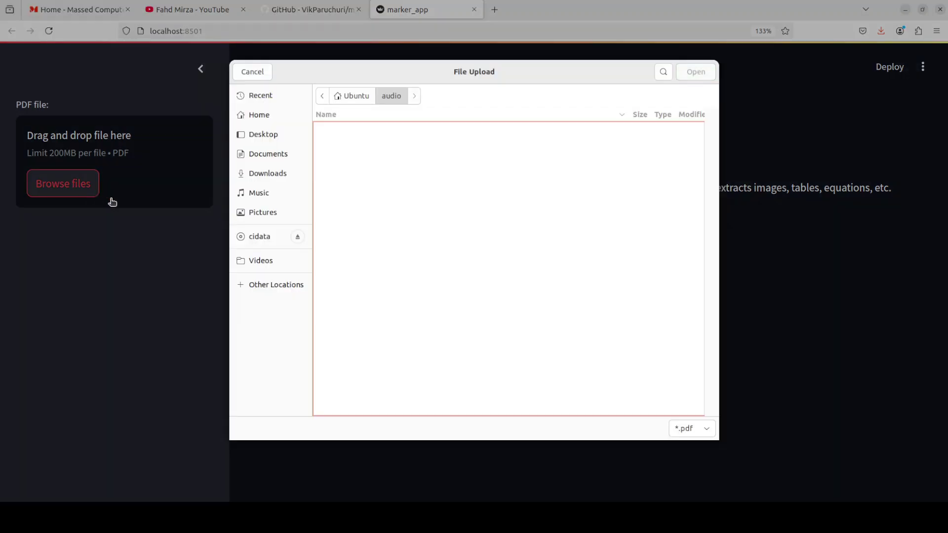
pyautogui.click(260, 116)
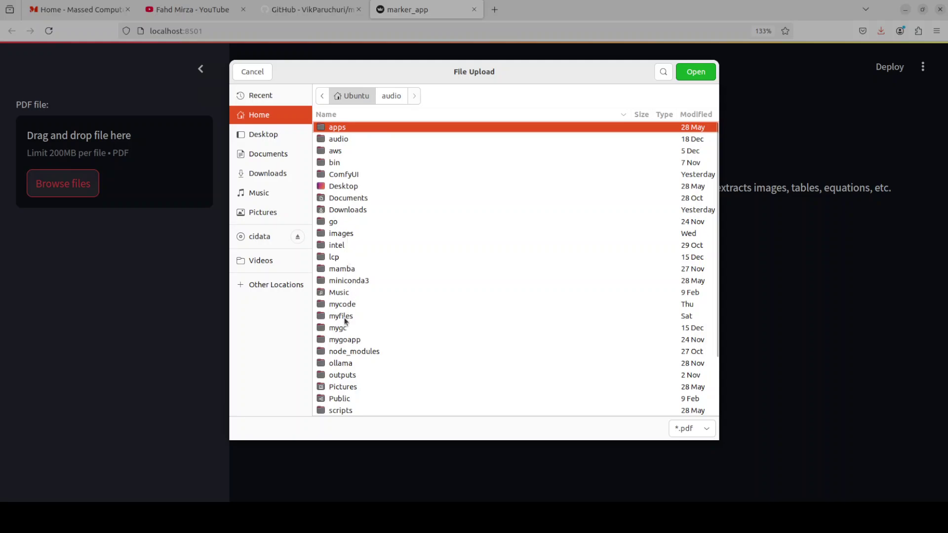
pyautogui.doubleClick(344, 321)
pyautogui.doubleClick(341, 126)
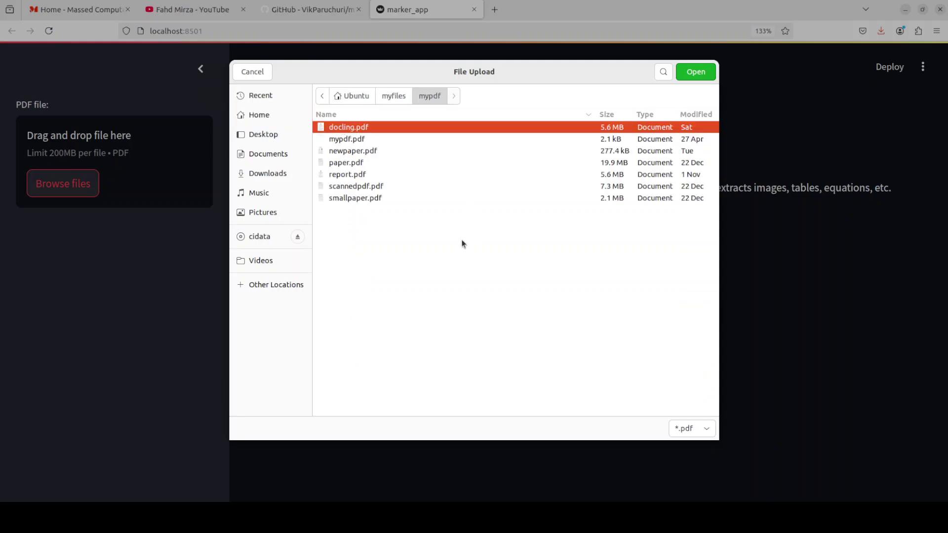
pyautogui.doubleClick(354, 128)
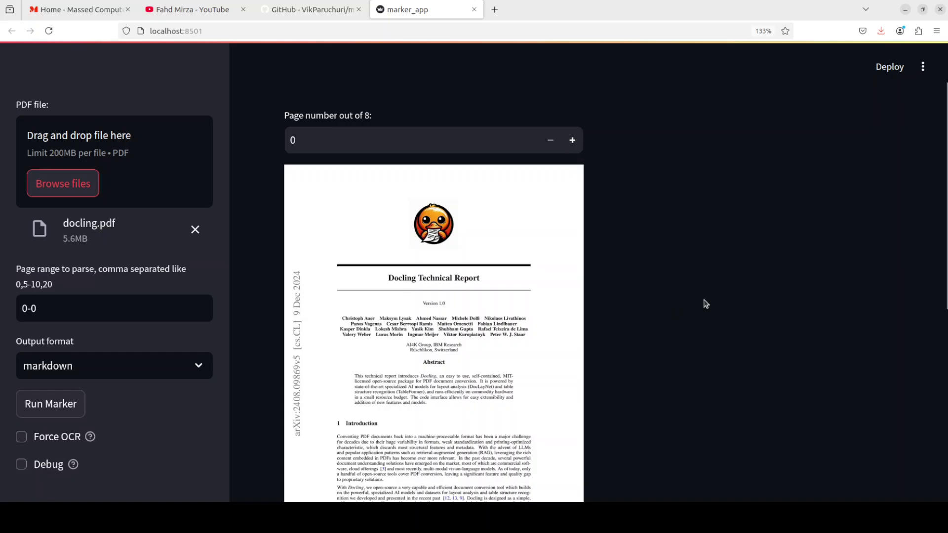
# Review the docling.pdf page preview and the conversion settings, including the page range, output format choices and Force OCR help
pyautogui.scroll(-3, 706, 303)
pyautogui.scroll(-3, 706, 304)
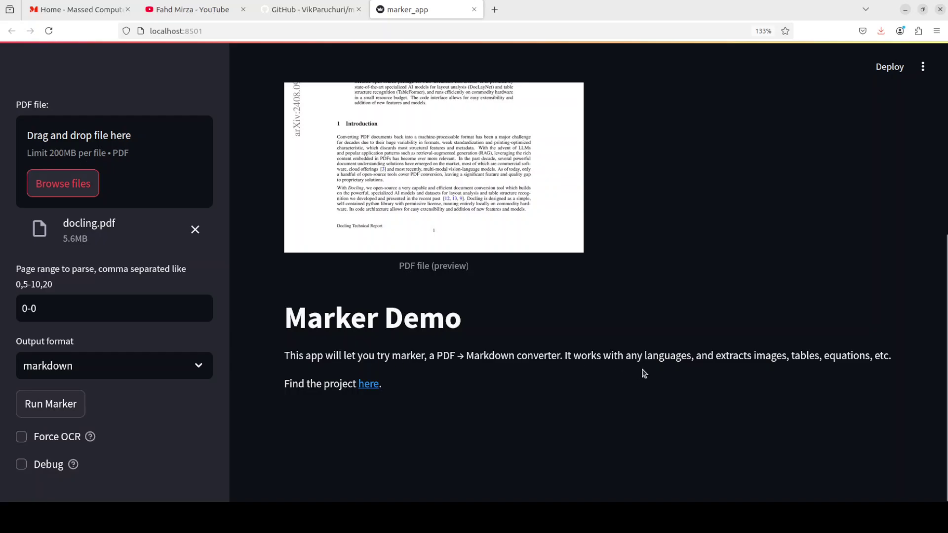
pyautogui.scroll(6, 696, 377)
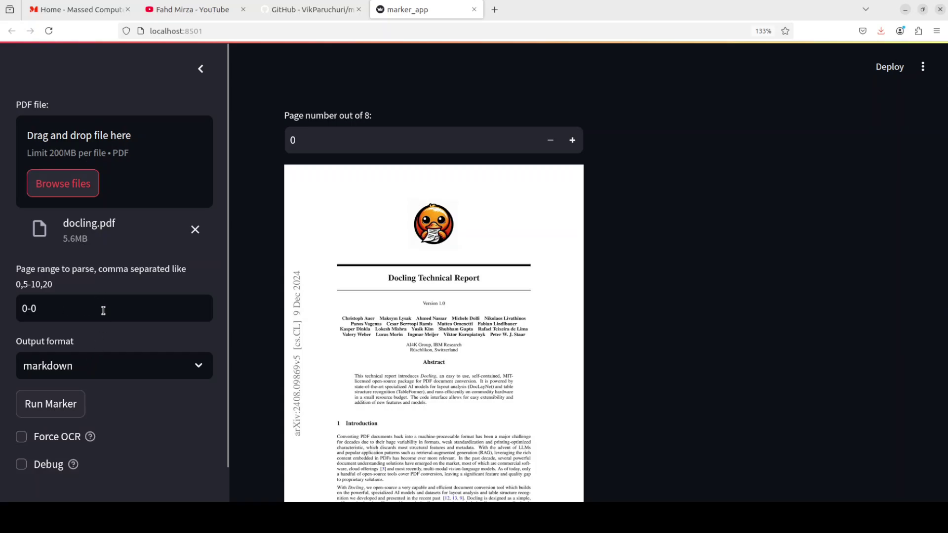
pyautogui.click(45, 311)
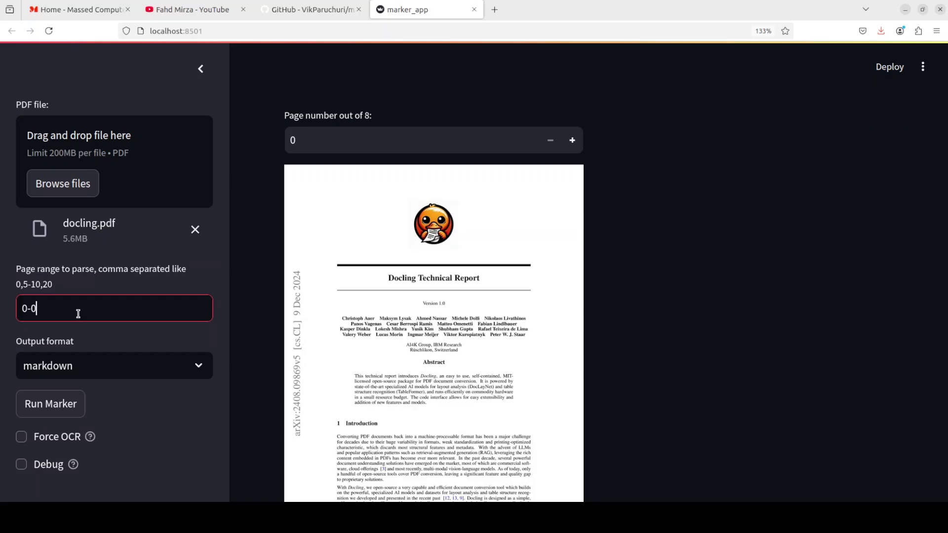
pyautogui.scroll(-1, 186, 325)
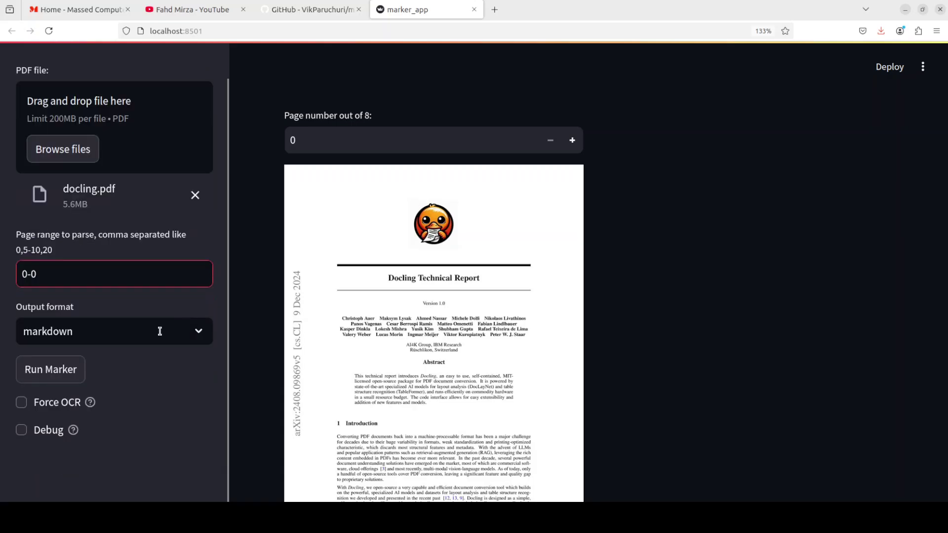
pyautogui.click(160, 331)
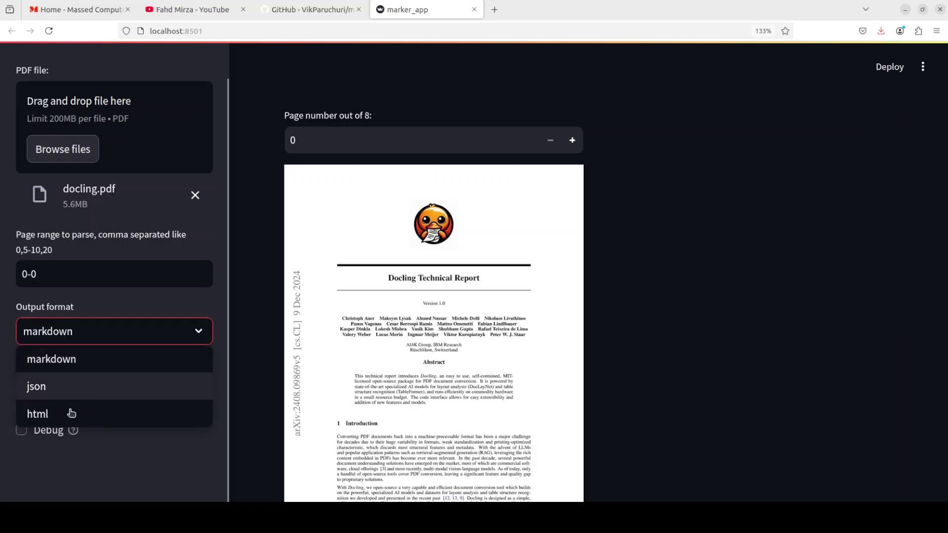
pyautogui.click(162, 474)
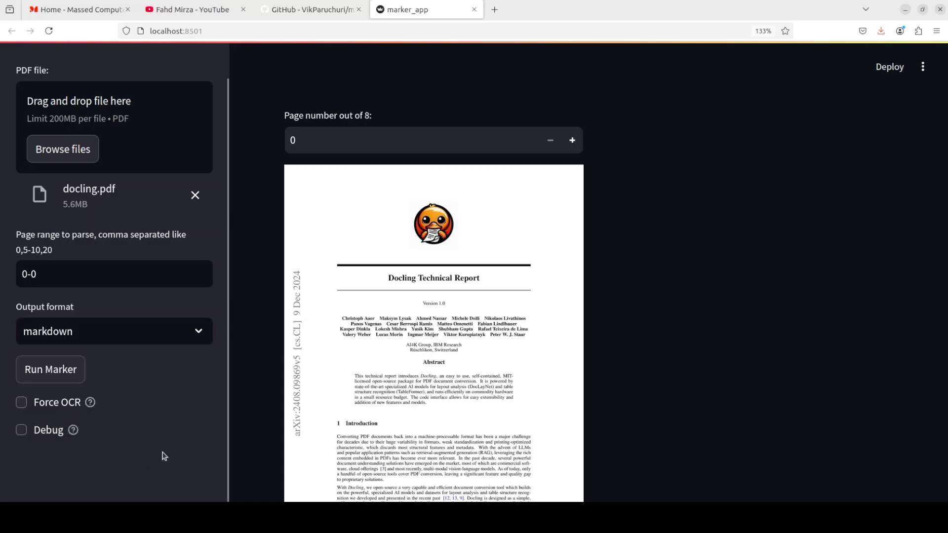
pyautogui.click(23, 404)
pyautogui.moveTo(93, 408)
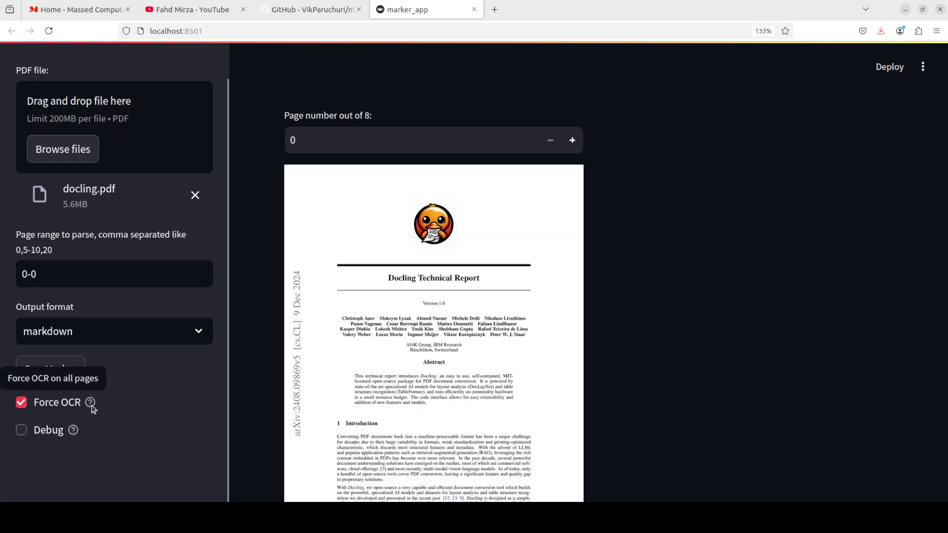
pyautogui.click(22, 402)
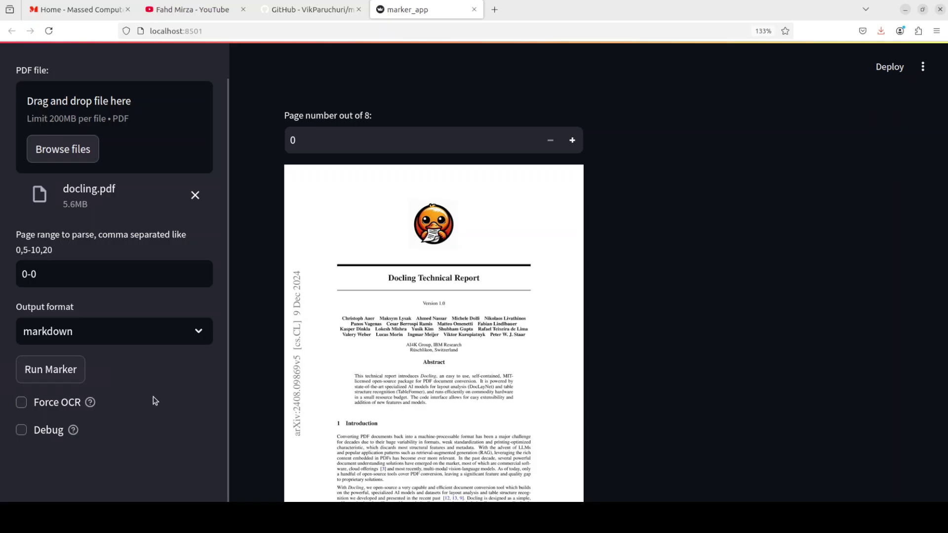
# Set the page range to 0-5 and run Marker on docling.pdf with markdown output
pyautogui.moveTo(32, 275); pyautogui.dragTo(39, 275)
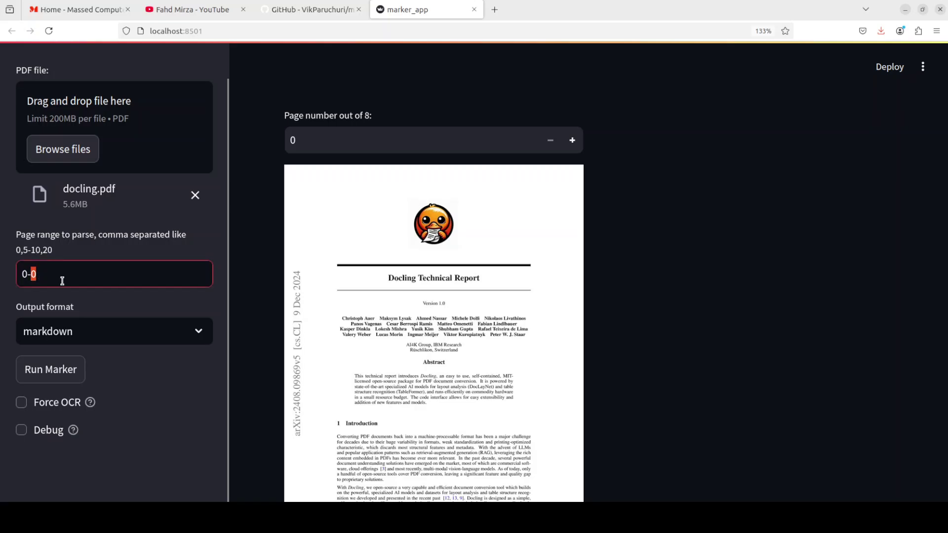
pyautogui.write('5')
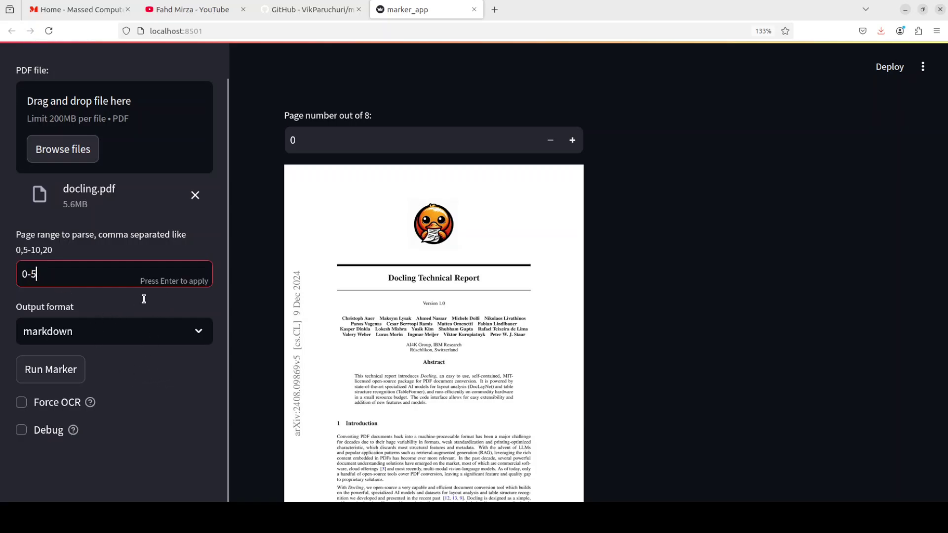
pyautogui.press('Return')
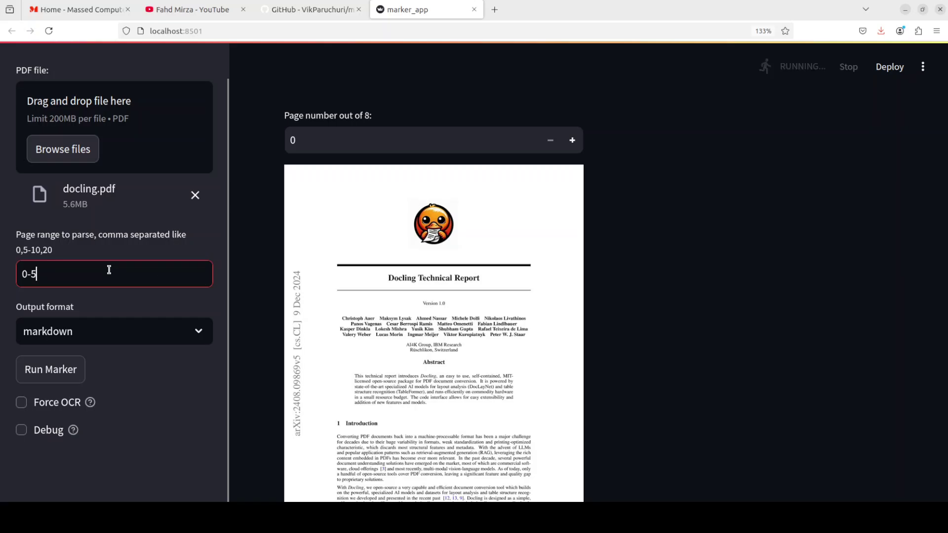
pyautogui.click(161, 398)
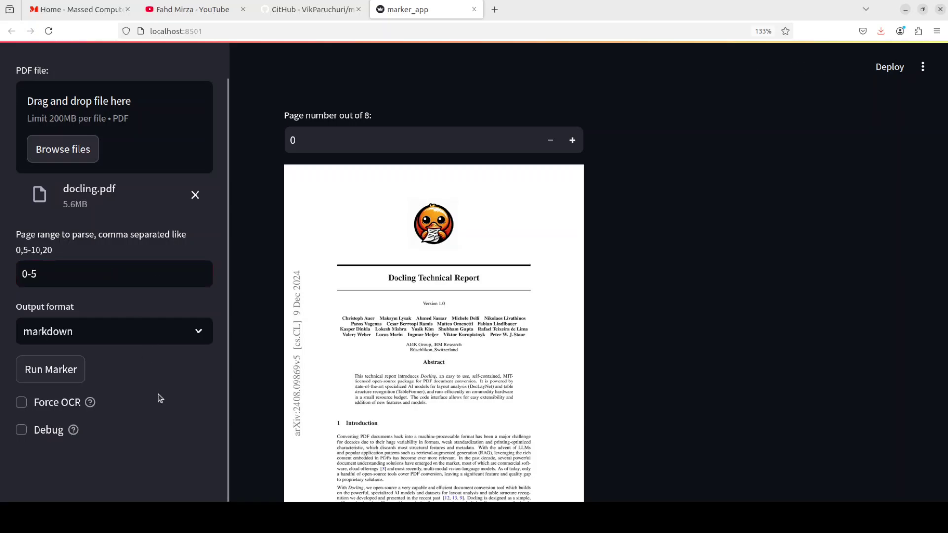
pyautogui.click(56, 376)
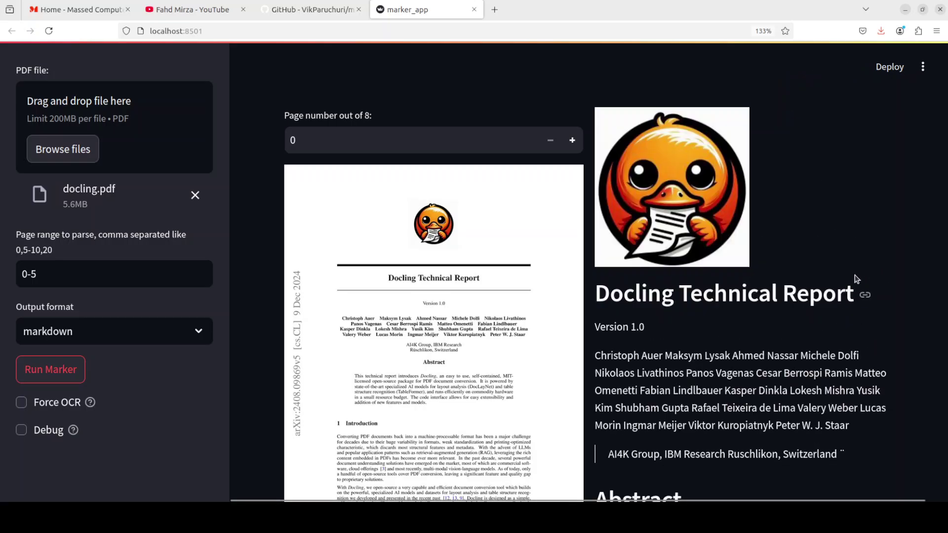
# Read through the converted markdown, checking headings, figures, the performance table and the references
pyautogui.scroll(-3, 806, 287)
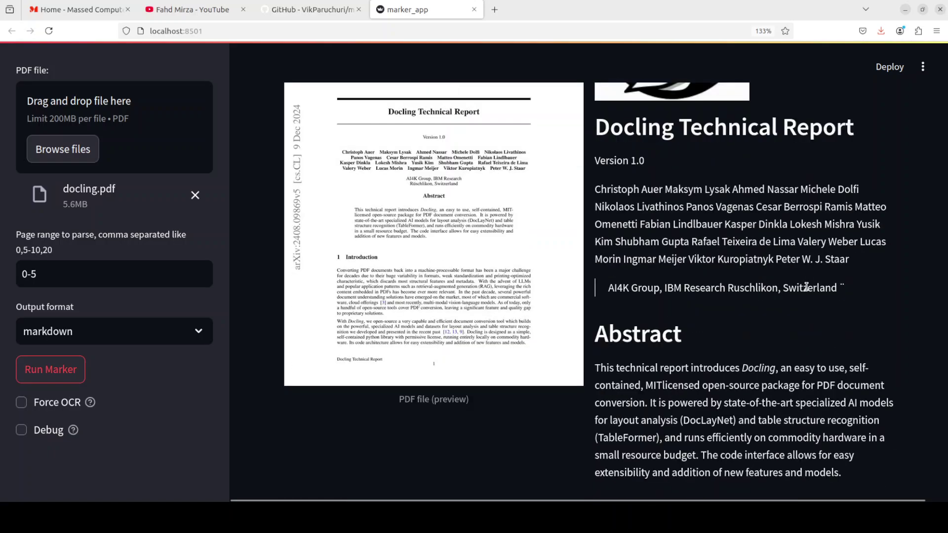
pyautogui.scroll(-8, 806, 287)
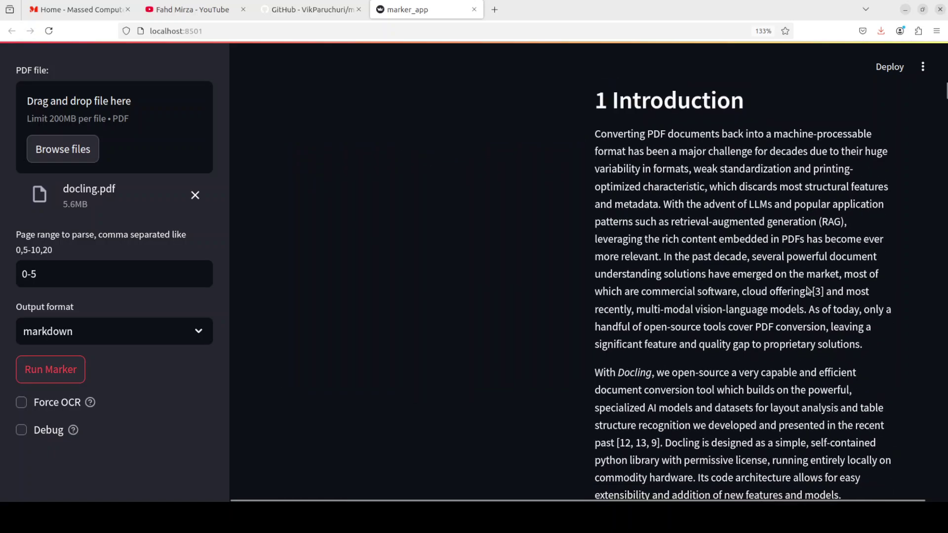
pyautogui.scroll(-20, 807, 287)
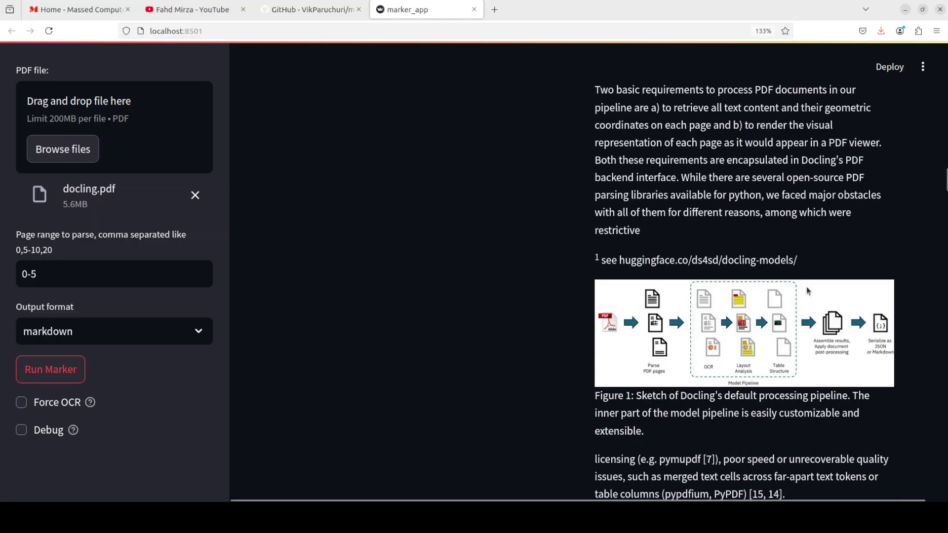
pyautogui.scroll(-20, 807, 287)
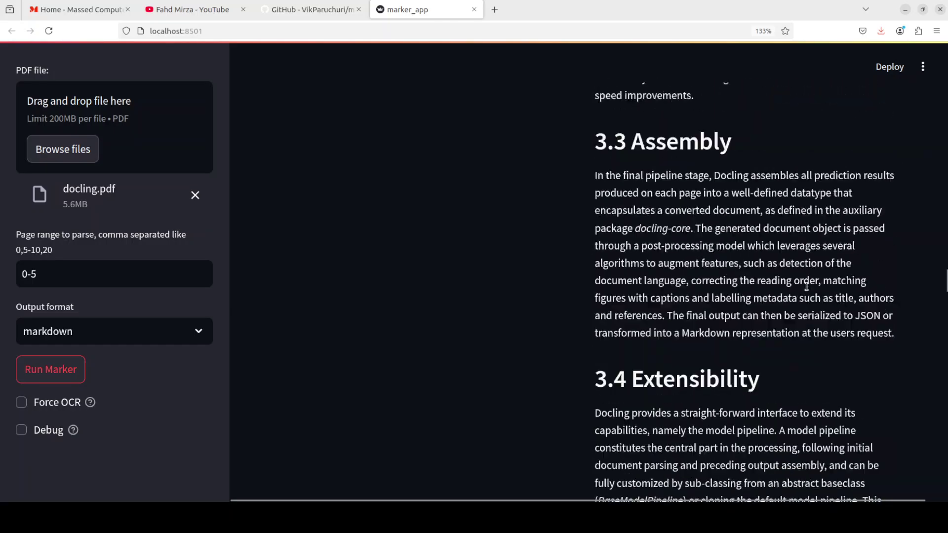
pyautogui.scroll(-20, 806, 287)
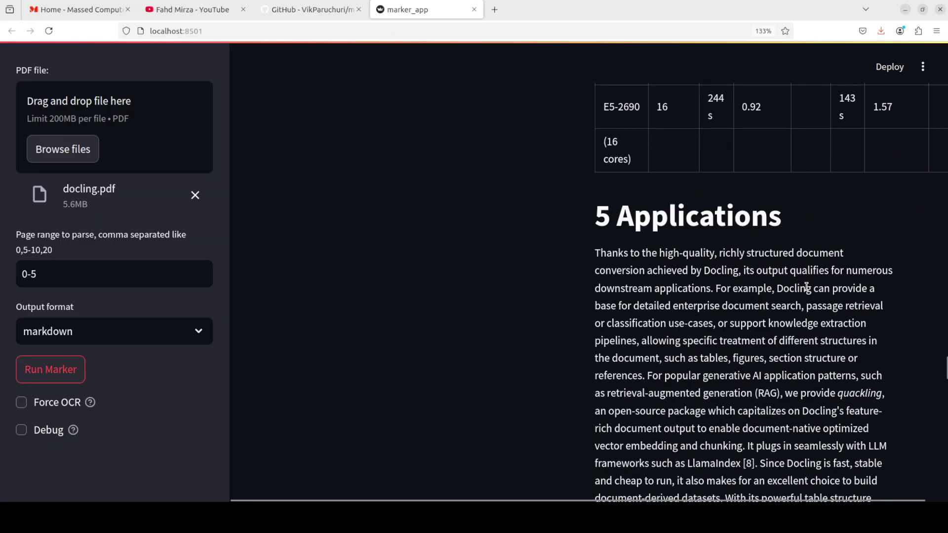
pyautogui.scroll(5, 806, 287)
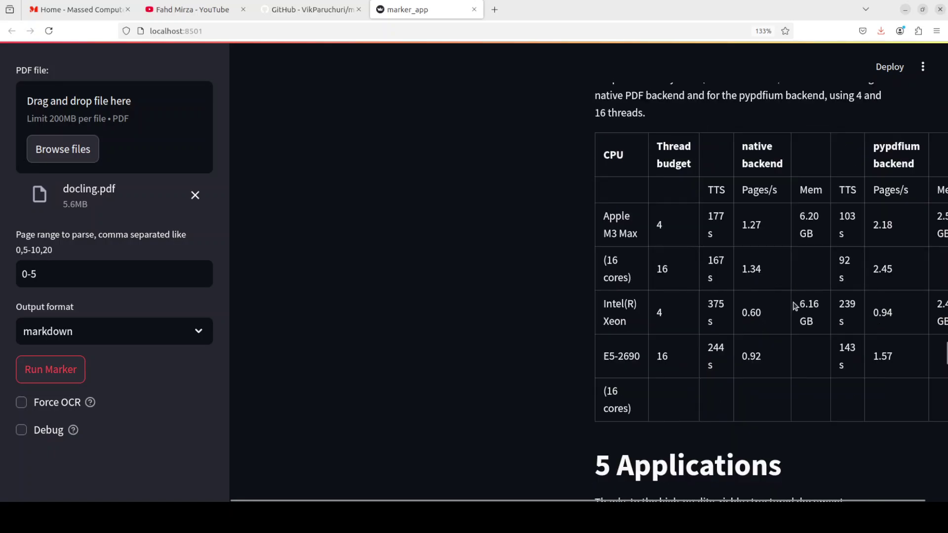
pyautogui.scroll(-15, 795, 306)
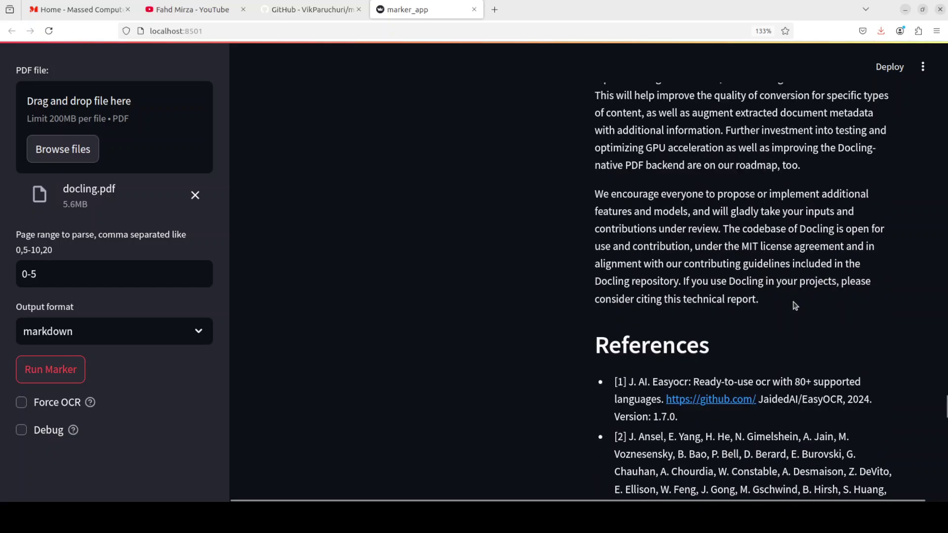
pyautogui.scroll(-20, 794, 306)
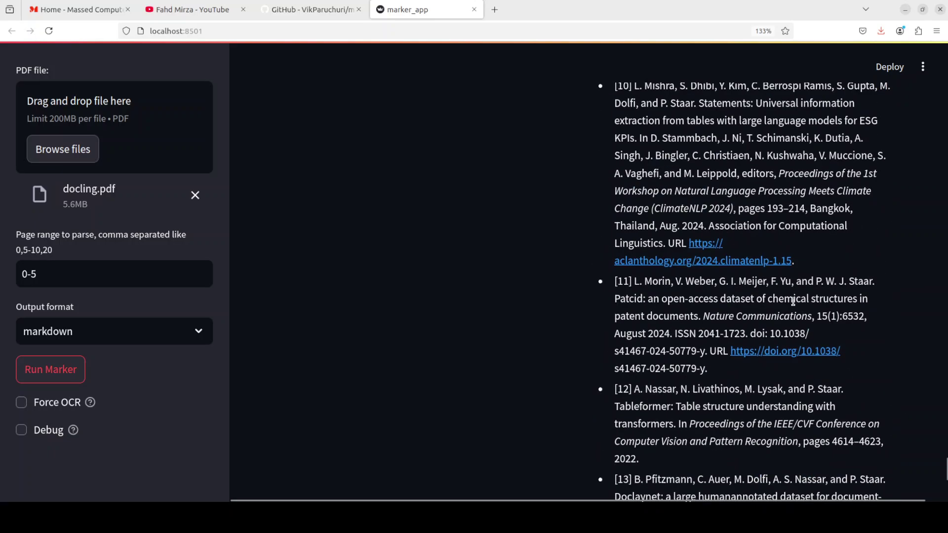
pyautogui.scroll(20, 792, 299)
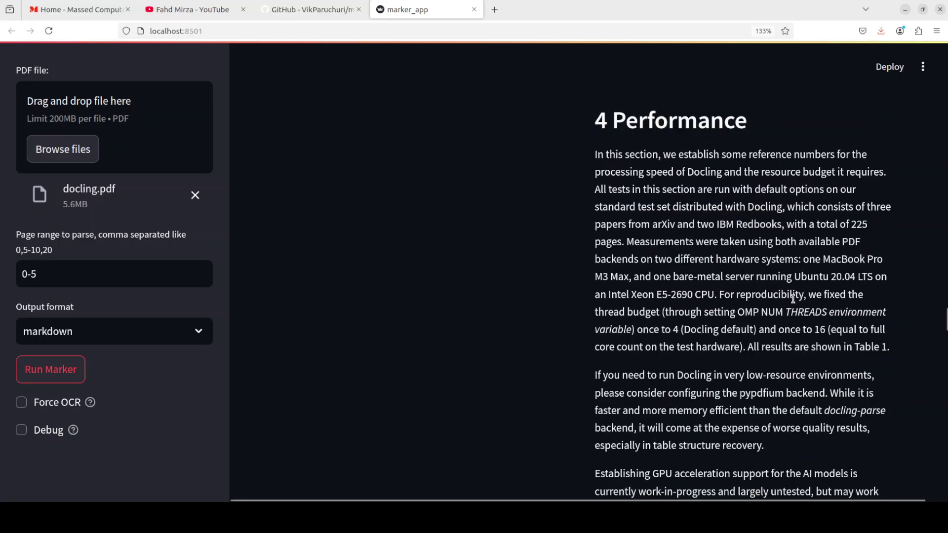
# Run Marker on docling.pdf with json output and look through the block types, polygons and image data
pyautogui.scroll(20, 792, 299)
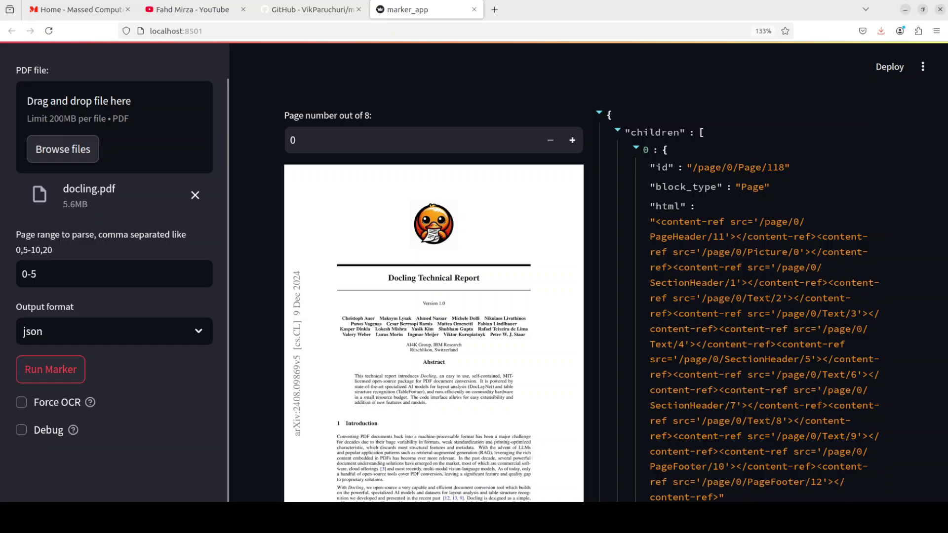
pyautogui.click(54, 375)
pyautogui.scroll(-5, 624, 306)
pyautogui.scroll(-12, 747, 329)
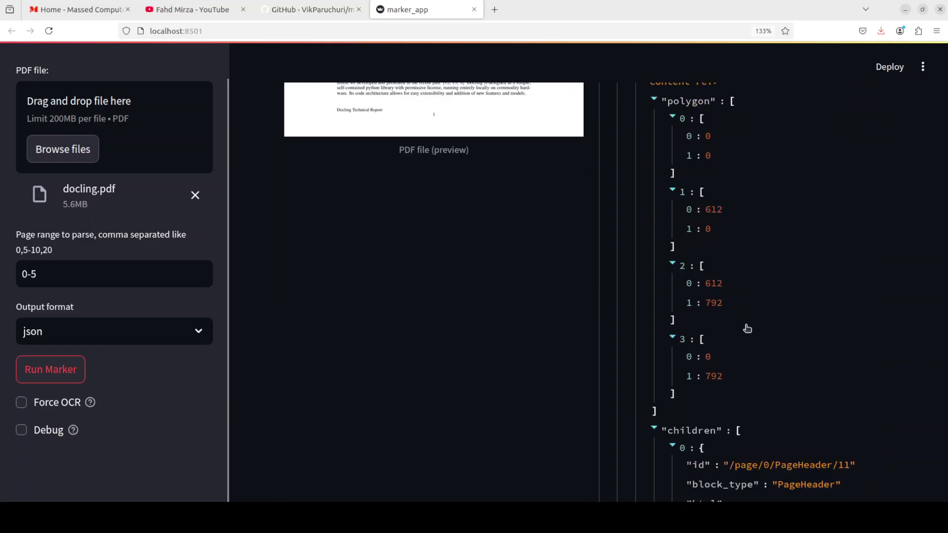
pyautogui.scroll(-10, 747, 329)
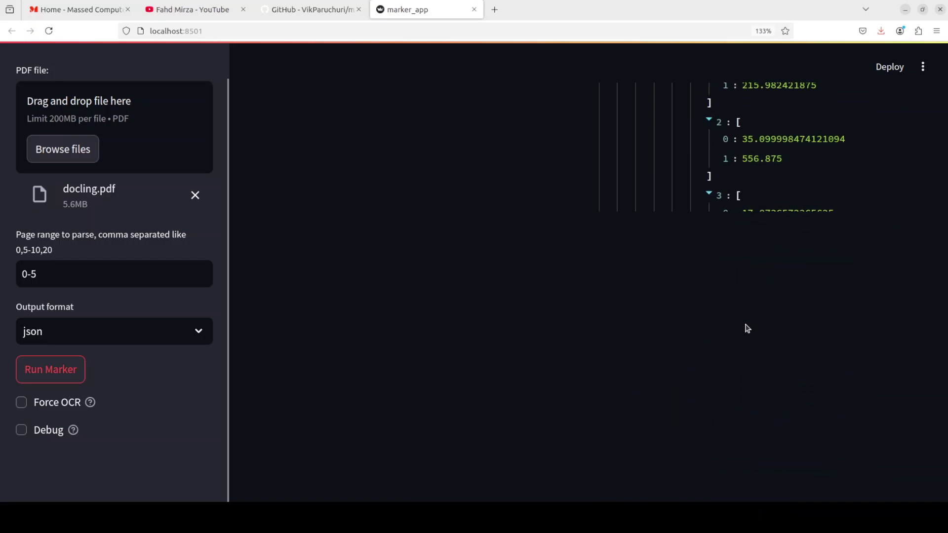
pyautogui.scroll(-1, 747, 328)
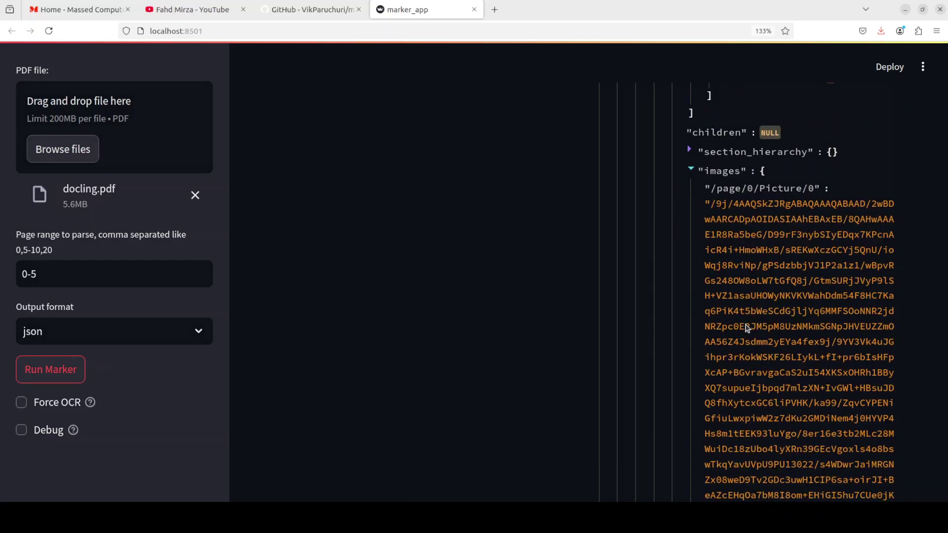
pyautogui.scroll(-12, 747, 328)
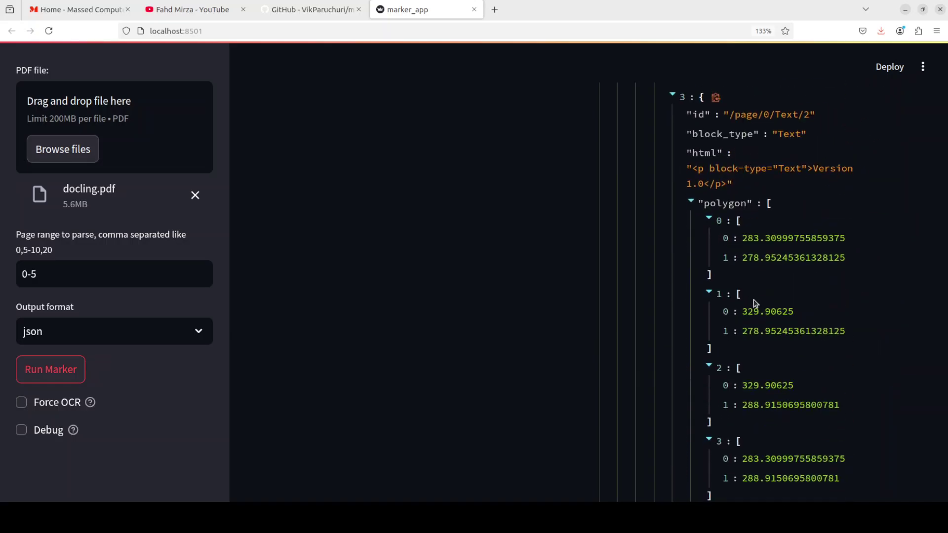
pyautogui.scroll(-10, 755, 303)
# Change the output format to html and run Marker on docling.pdf
pyautogui.scroll(20, 755, 303)
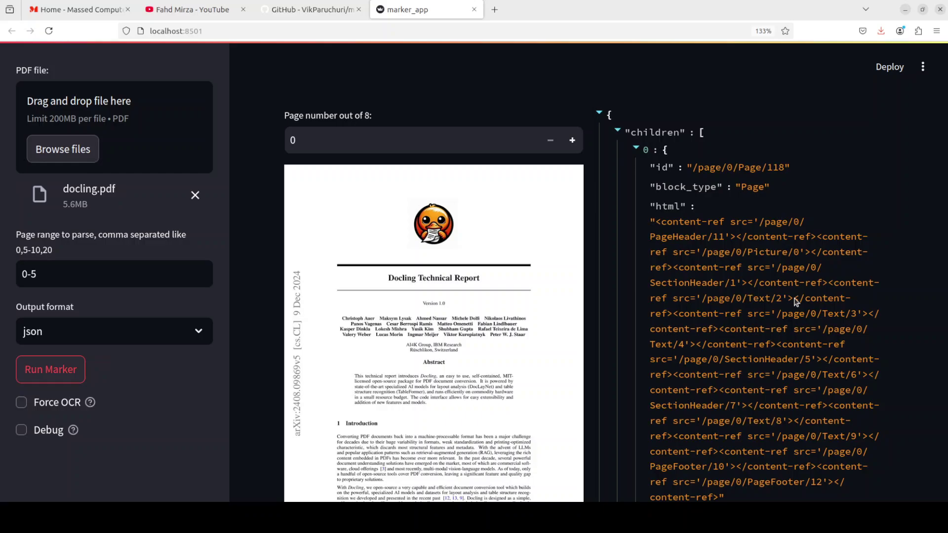
pyautogui.click(200, 331)
pyautogui.click(54, 415)
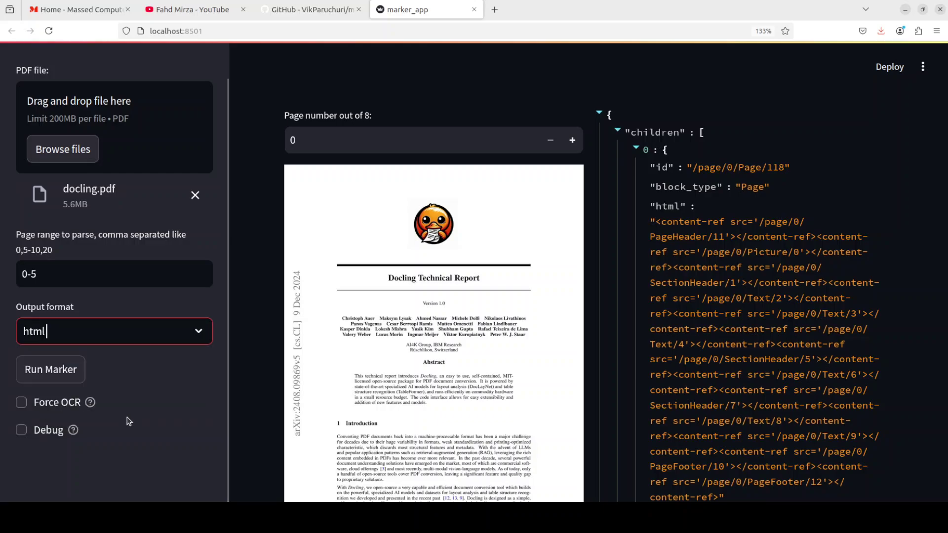
pyautogui.click(63, 370)
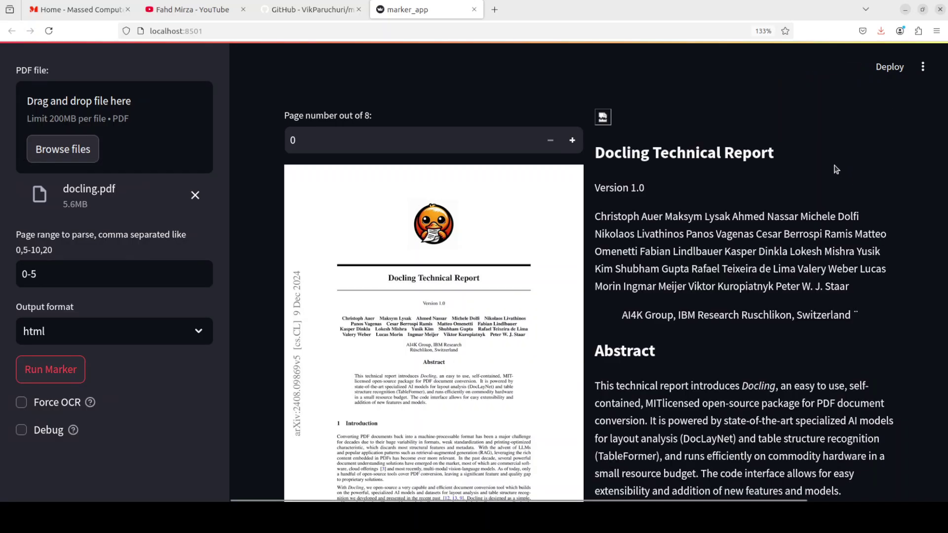
# Read through the html output, checking the code example, the Figure 1 area, its footnote and the model descriptions
pyautogui.scroll(-15, 733, 281)
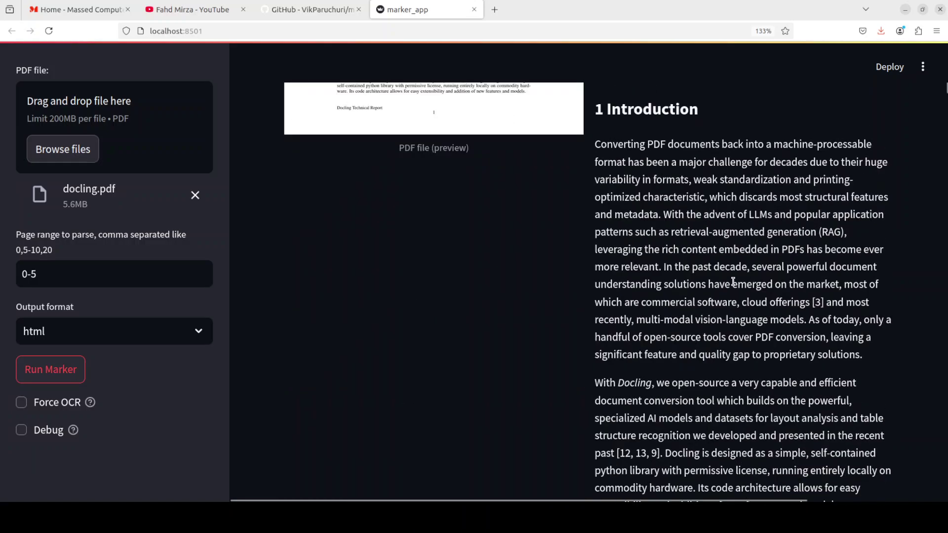
pyautogui.scroll(-15, 734, 283)
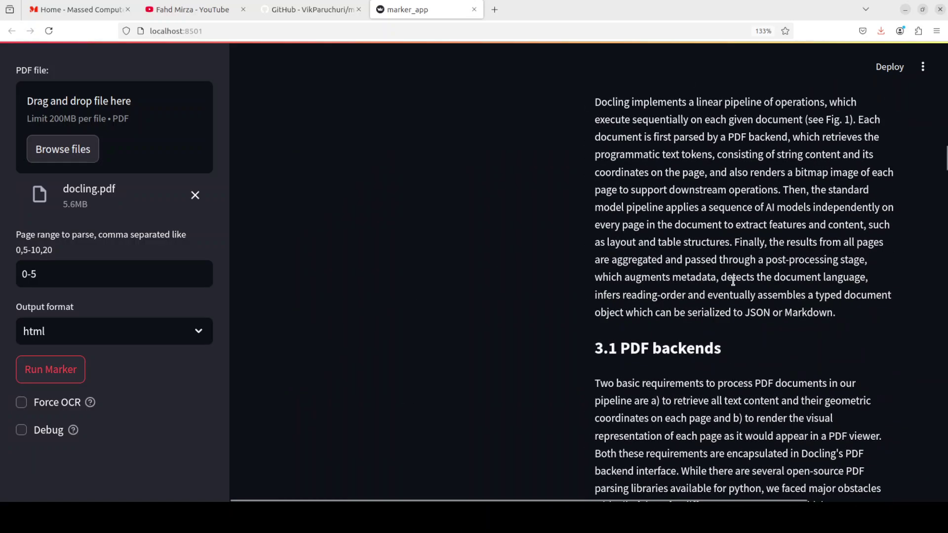
pyautogui.scroll(8, 733, 282)
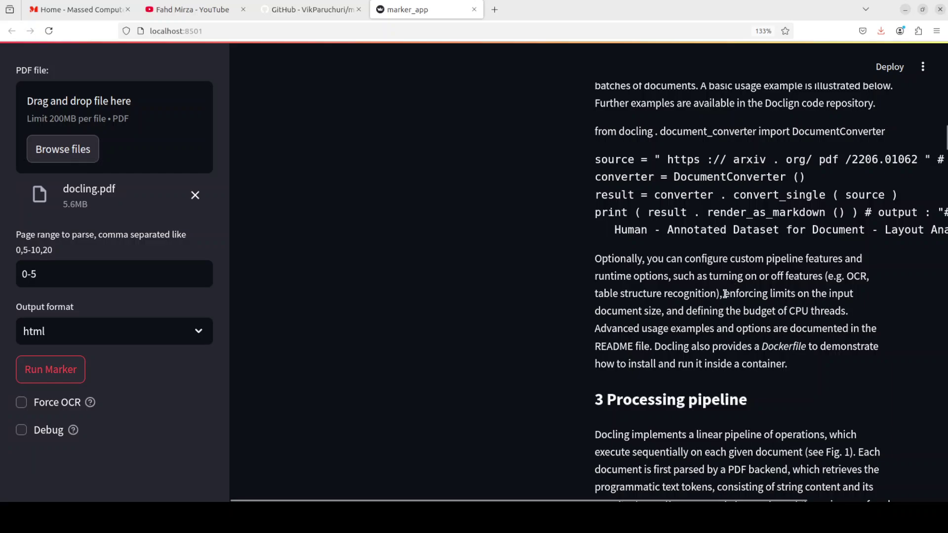
pyautogui.scroll(-20, 724, 295)
pyautogui.scroll(9, 725, 294)
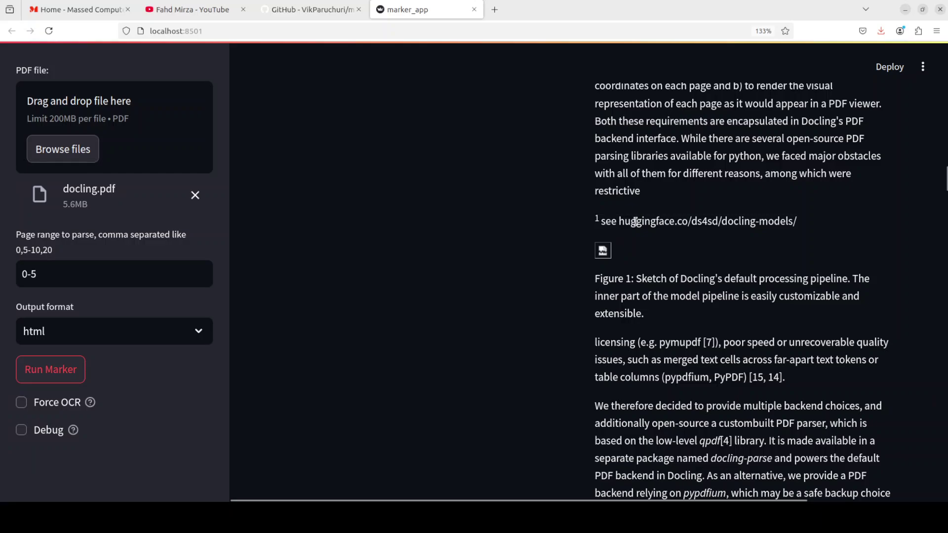
pyautogui.moveTo(605, 222); pyautogui.dragTo(699, 225)
pyautogui.scroll(-15, 713, 309)
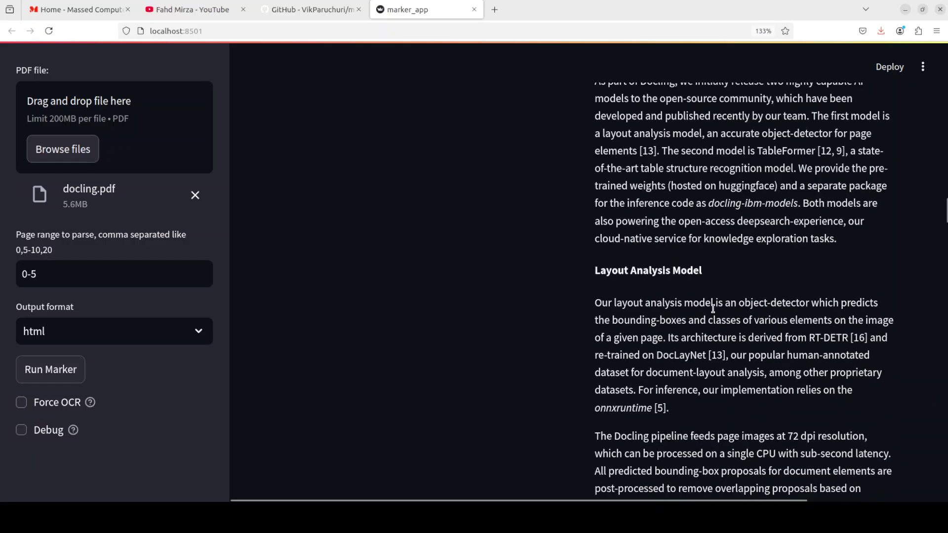
# Read the html output's table recognition and extensibility sections up to Performance, and return to the start of the document
pyautogui.scroll(-5, 314, 327)
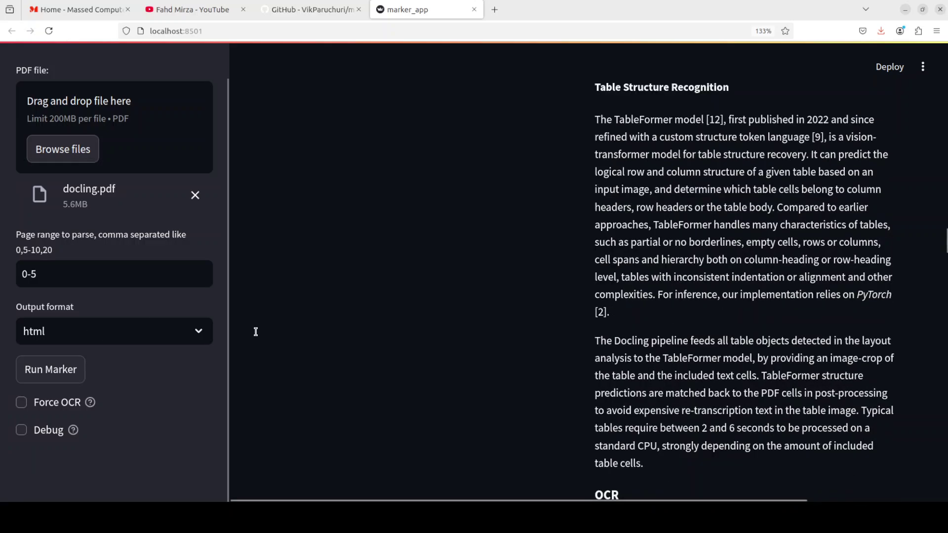
pyautogui.scroll(-6, 711, 322)
pyautogui.scroll(-10, 736, 355)
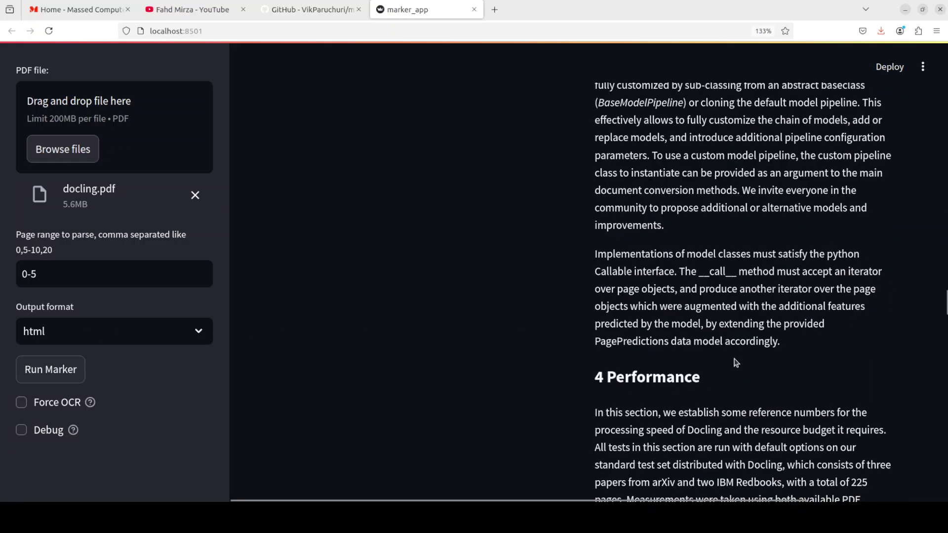
pyautogui.scroll(20, 735, 356)
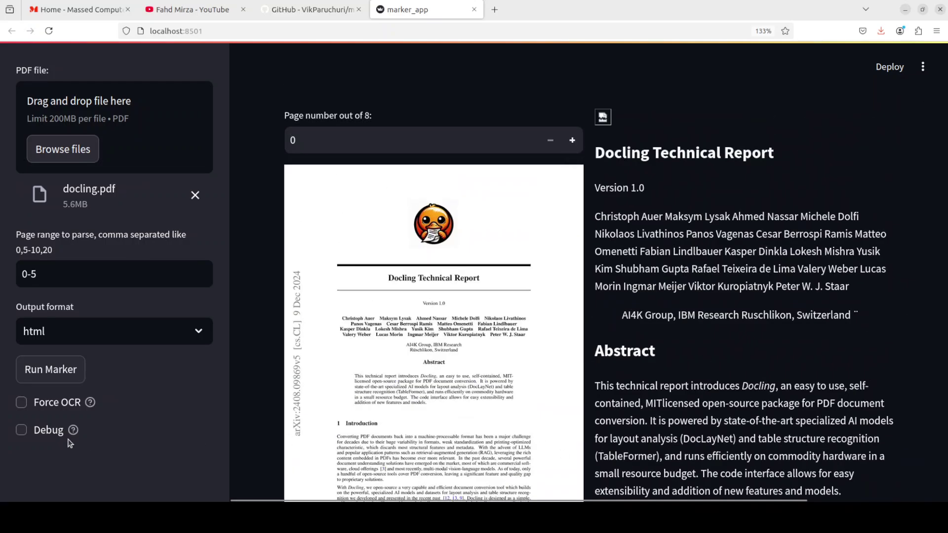
# Enable Force OCR and run Marker again on docling.pdf with html output
pyautogui.moveTo(73, 431)
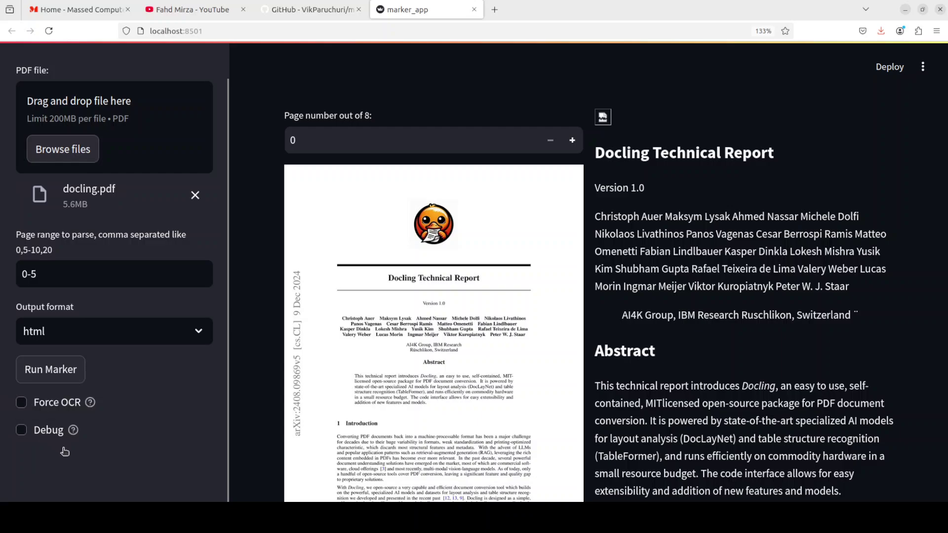
pyautogui.click(21, 402)
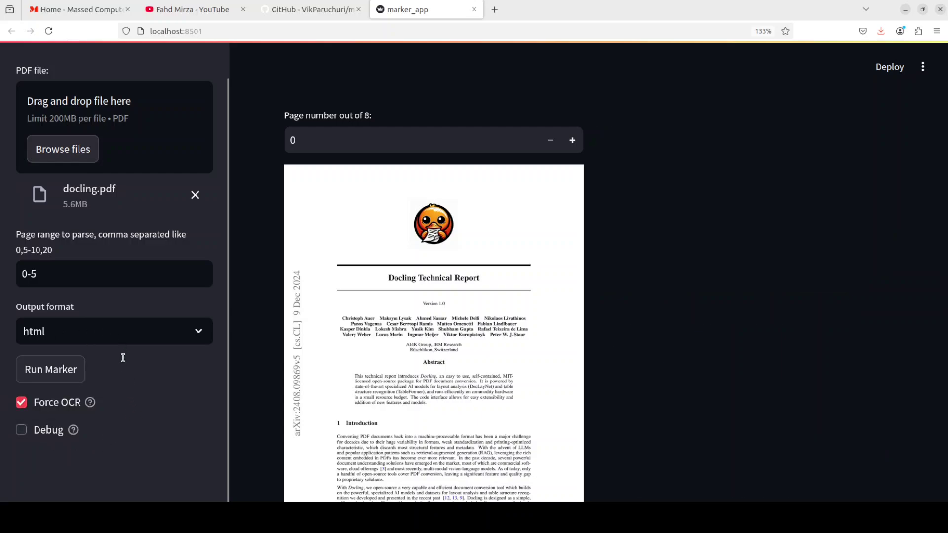
pyautogui.click(39, 370)
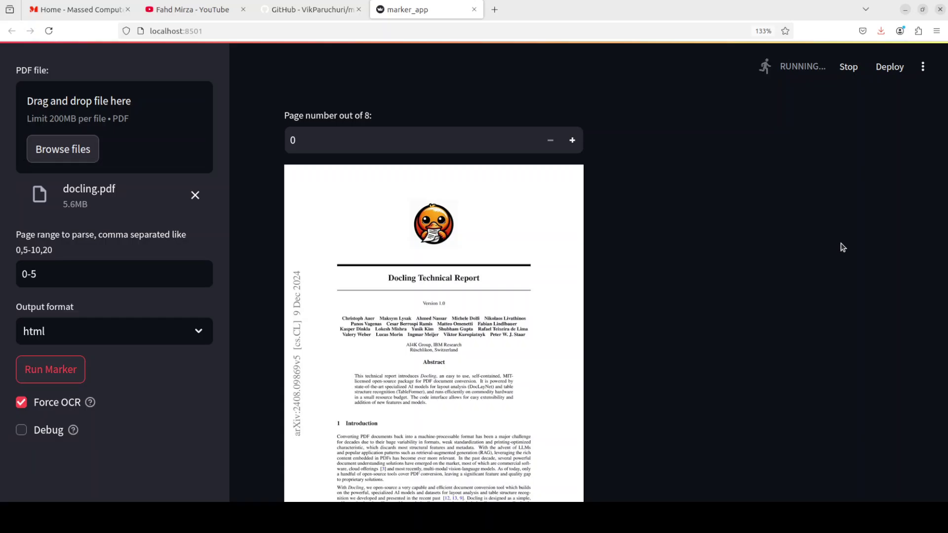
# Read the forced-OCR html output from the title through the code example, Figure 1 caption and AI model sections
pyautogui.scroll(-6, 749, 306)
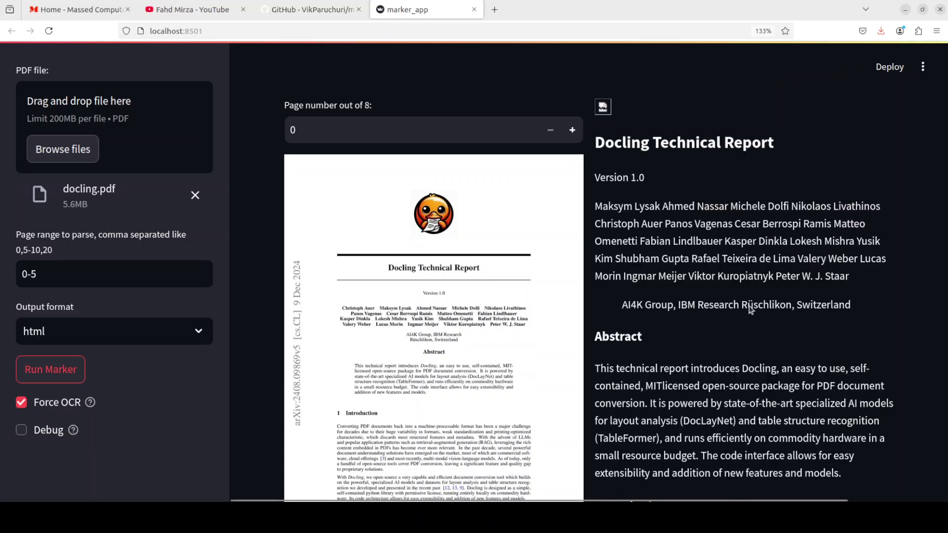
pyautogui.scroll(-15, 748, 305)
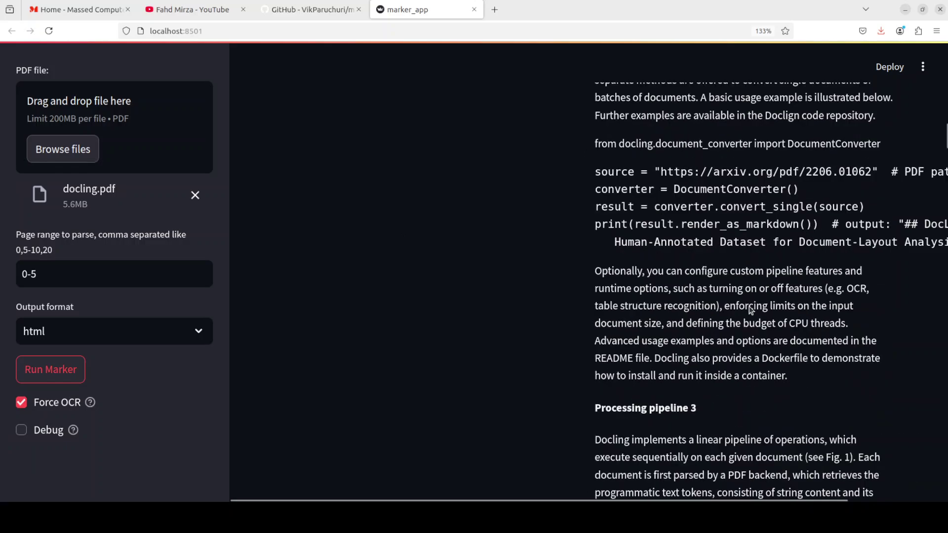
pyautogui.scroll(-10, 749, 306)
pyautogui.scroll(3, 750, 308)
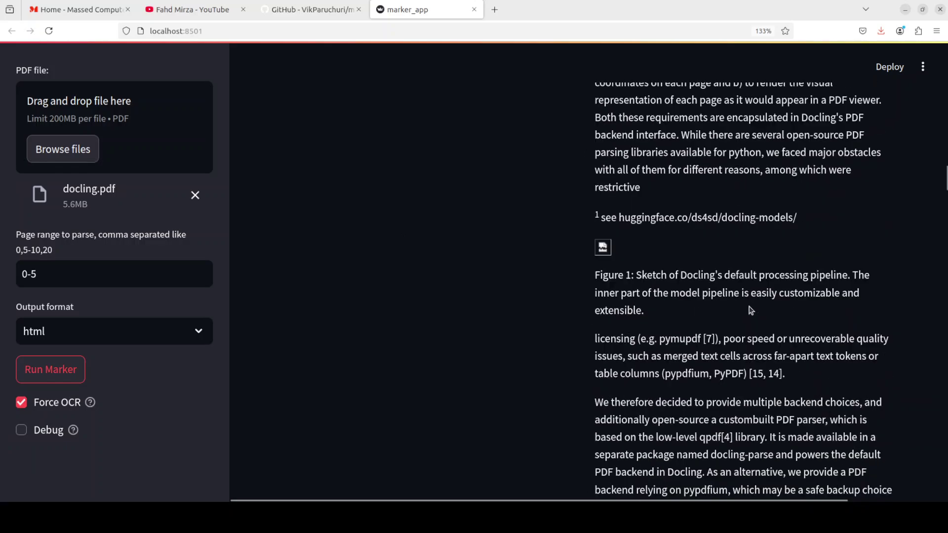
pyautogui.scroll(-8, 751, 310)
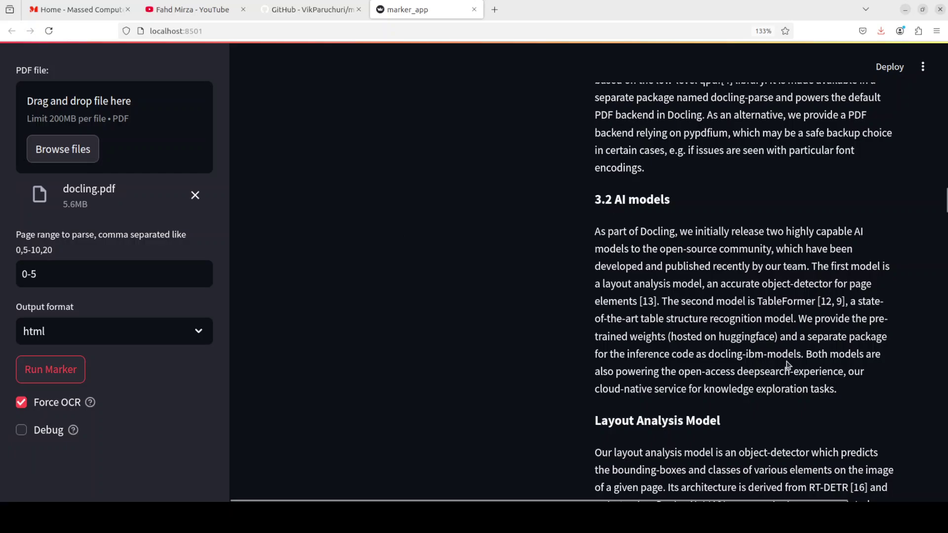
pyautogui.scroll(3, 788, 365)
pyautogui.scroll(-20, 788, 366)
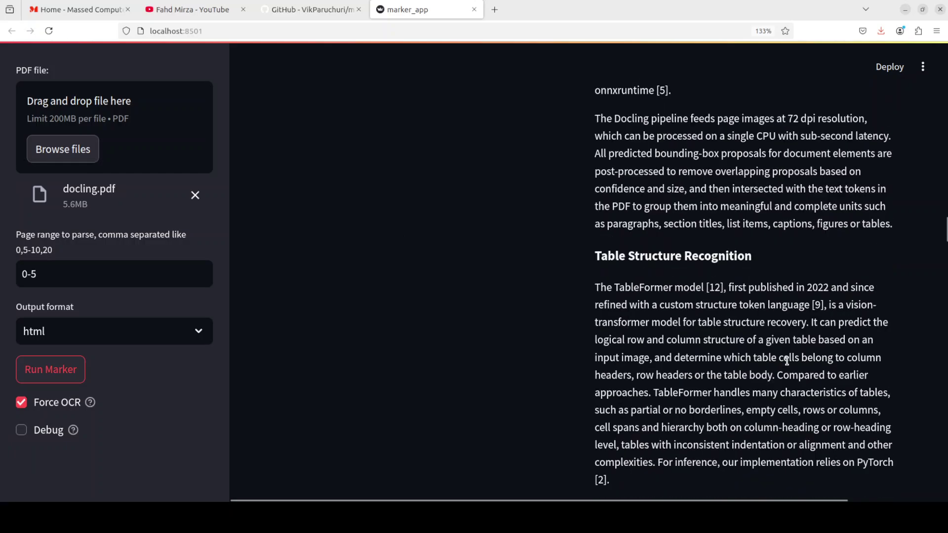
# Check the extensibility section, performance table and references in the forced-OCR html output, and return to the start of the document
pyautogui.scroll(-18, 787, 362)
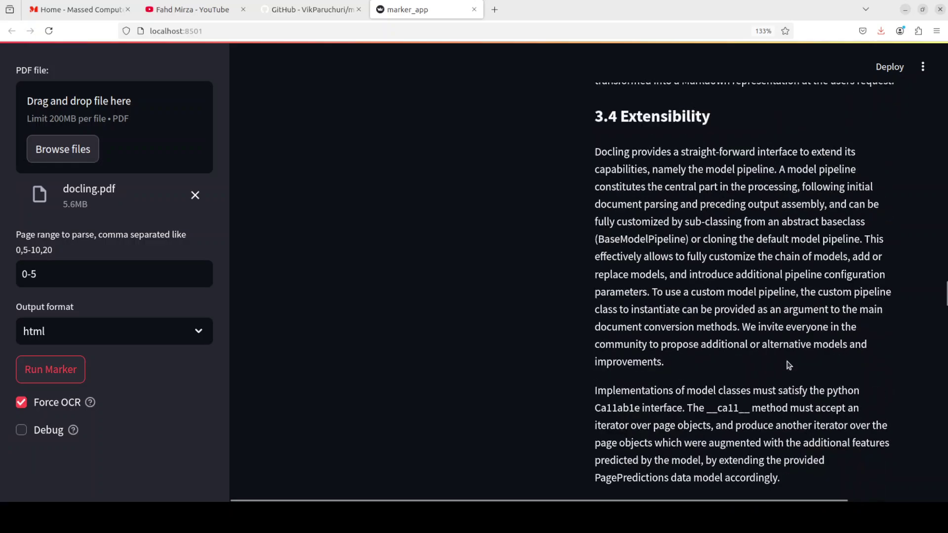
pyautogui.scroll(-9, 787, 366)
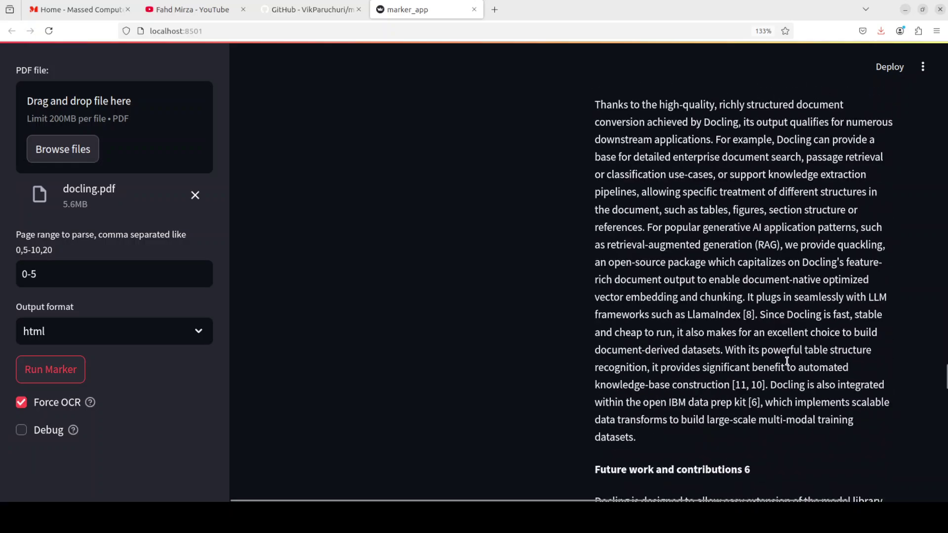
pyautogui.scroll(6, 788, 363)
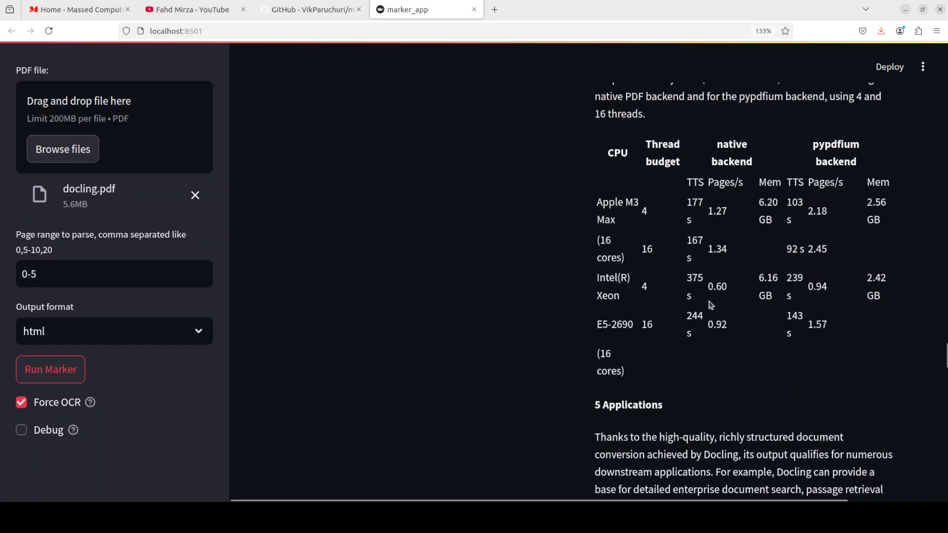
pyautogui.scroll(-2, 766, 347)
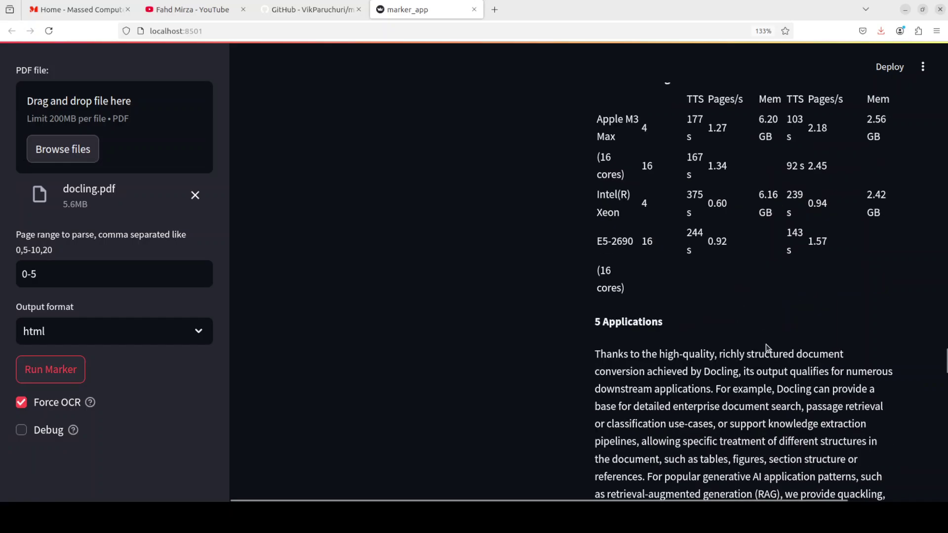
pyautogui.scroll(-12, 766, 344)
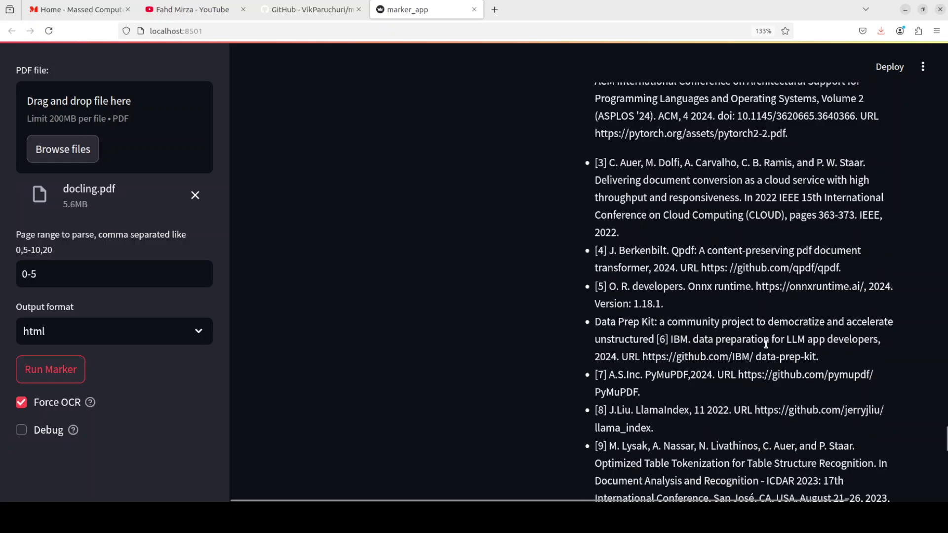
pyautogui.scroll(15, 748, 328)
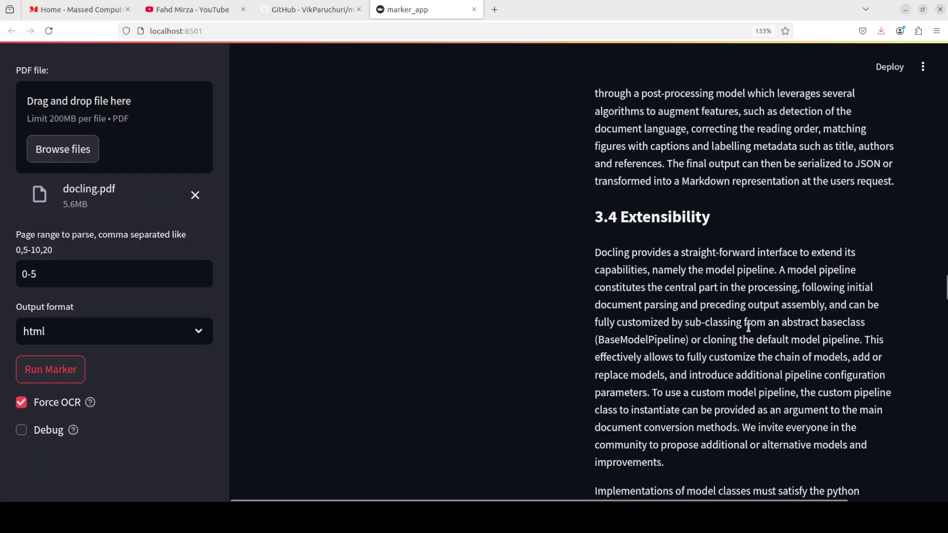
pyautogui.scroll(12, 748, 327)
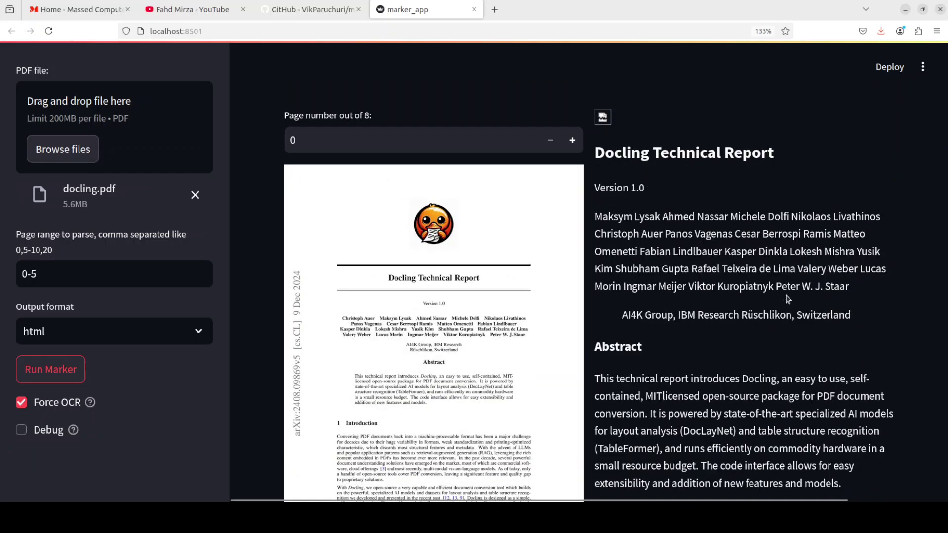
# Reset the Marker app to its start page with no PDF loaded
pyautogui.press('F5')
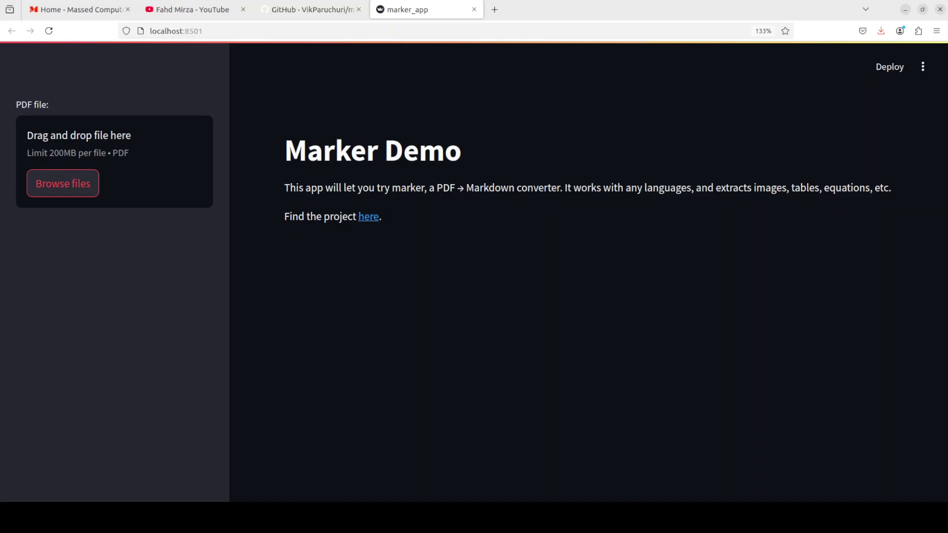
# View the YouTube channel's search results for marker and the Marker README on GitHub, ending on the YouTube results
pyautogui.click(190, 10)
pyautogui.moveTo(378, 434)
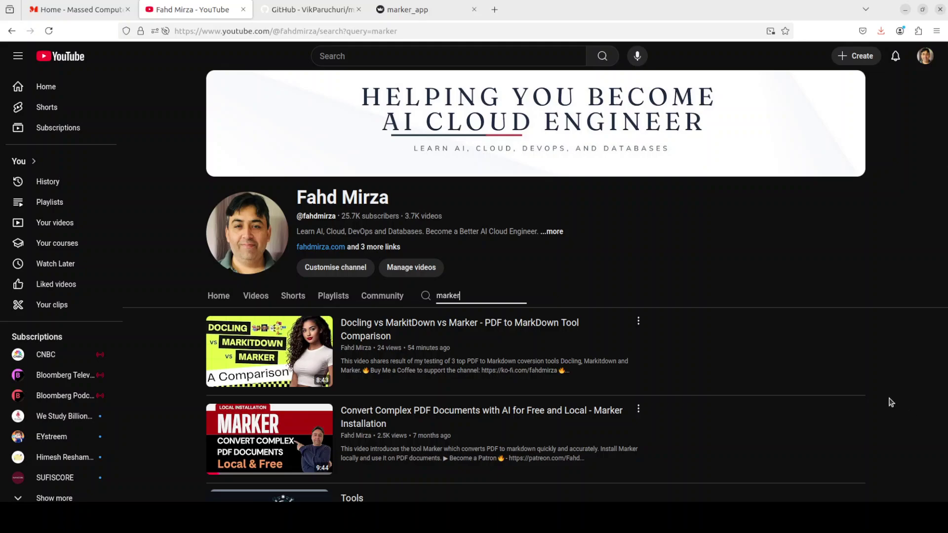
pyautogui.click(312, 12)
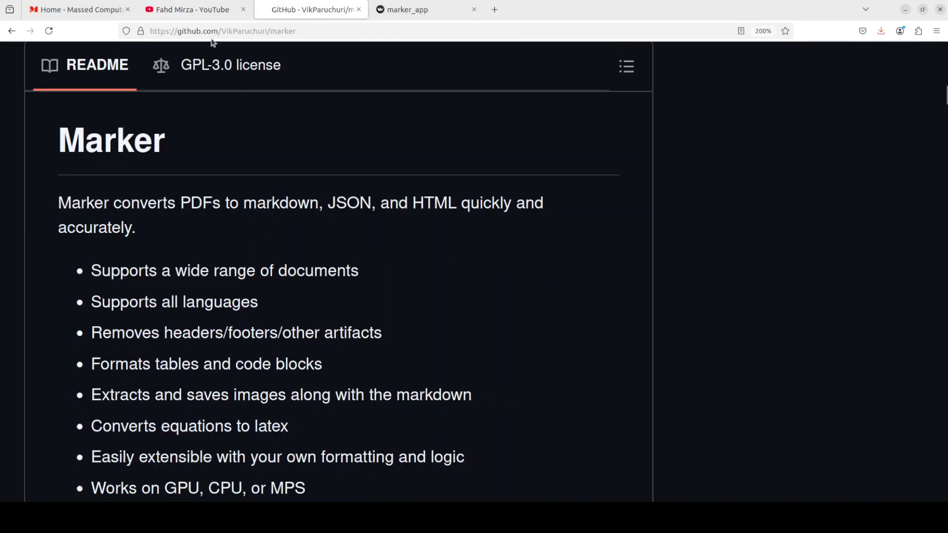
pyautogui.click(202, 11)
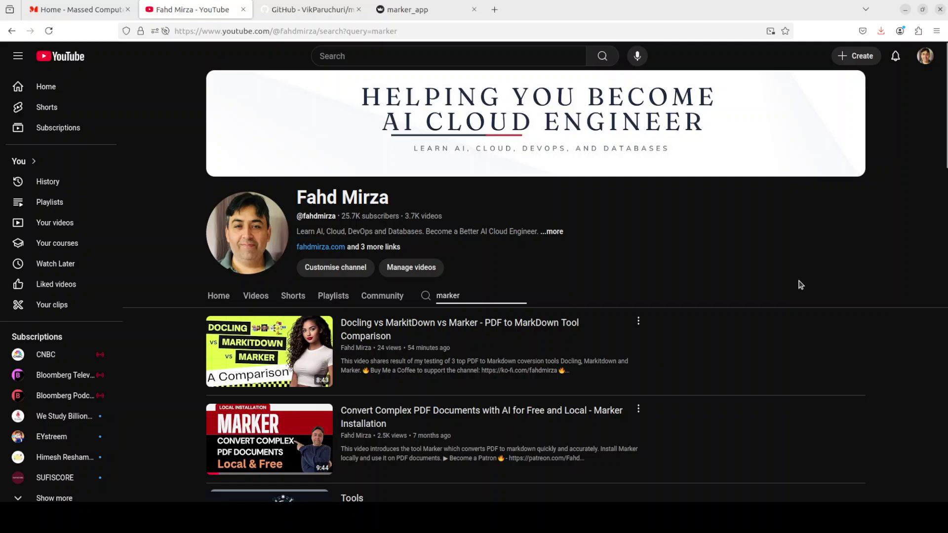